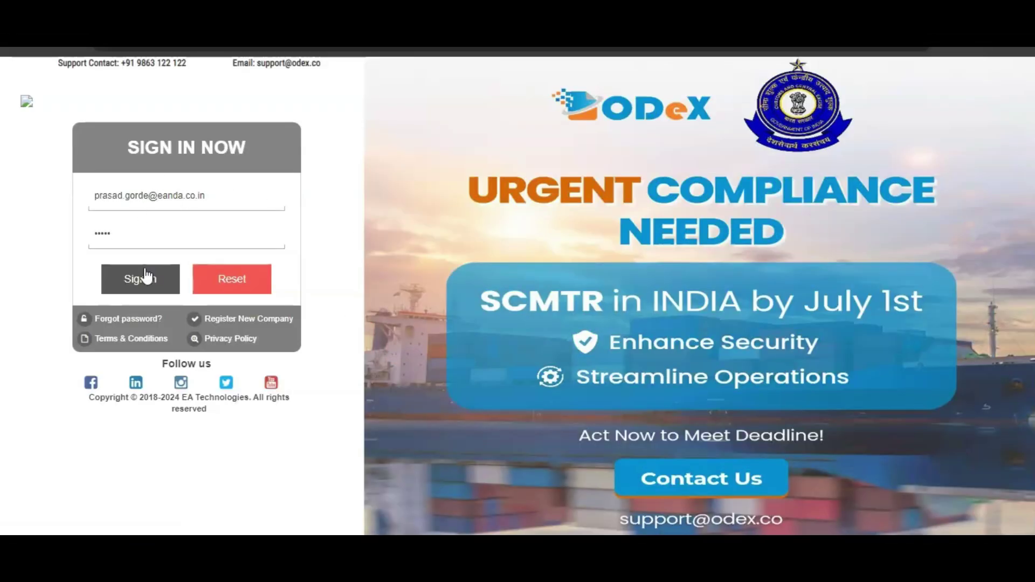
Step: Sign in, confirm the Test Payor CHA company, and dismiss the advisory popup
{"action": "left_click", "coordinate": [144, 283]}
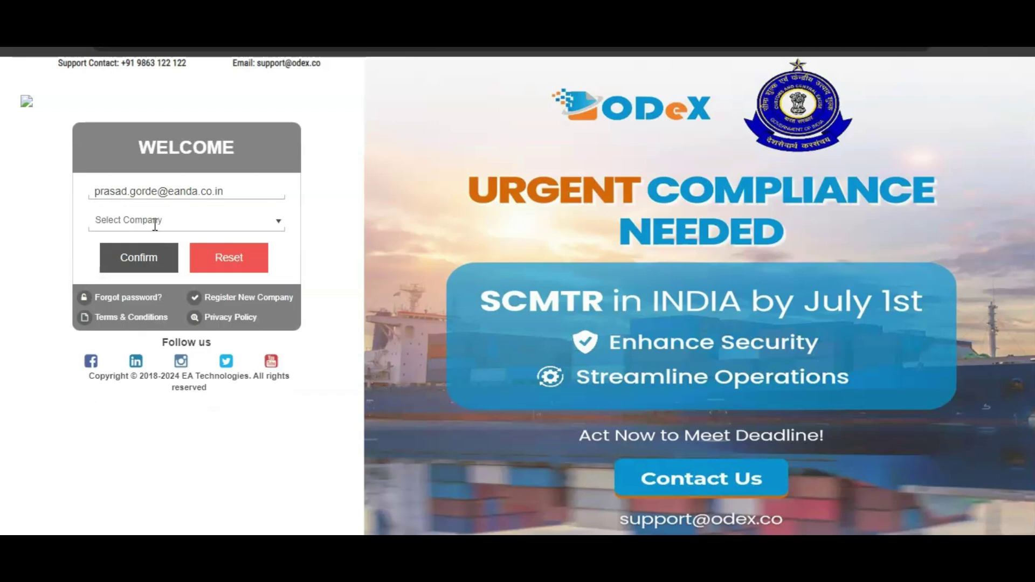
{"action": "left_click", "coordinate": [155, 223]}
{"action": "type", "text": "cha"}
{"action": "left_click", "coordinate": [128, 267]}
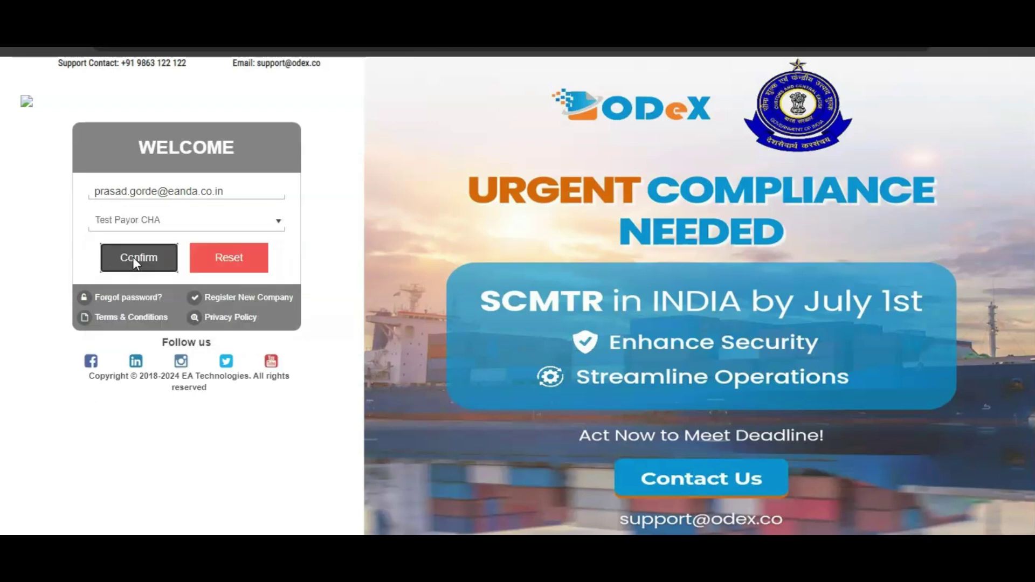
{"action": "left_click", "coordinate": [132, 256]}
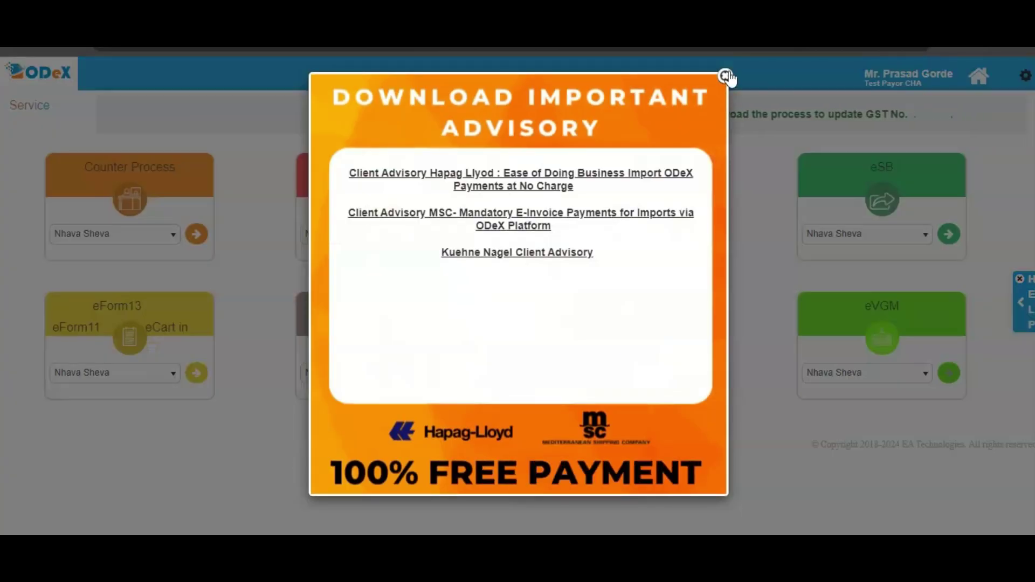
{"action": "left_click", "coordinate": [726, 77]}
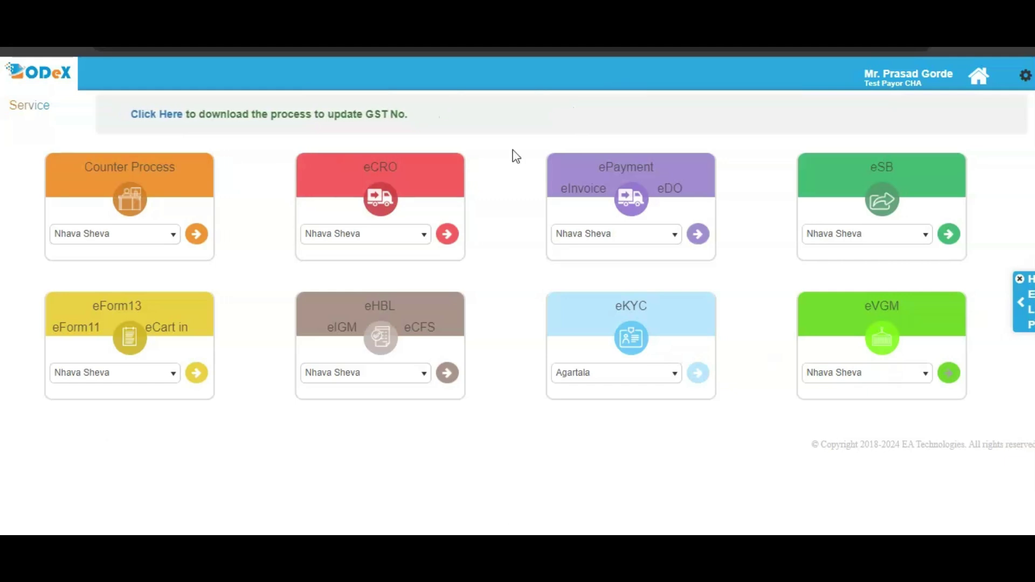
Step: Launch the Counter Process service with Nhava Sheva as the location
{"action": "left_click", "coordinate": [172, 235]}
{"action": "left_click", "coordinate": [112, 292]}
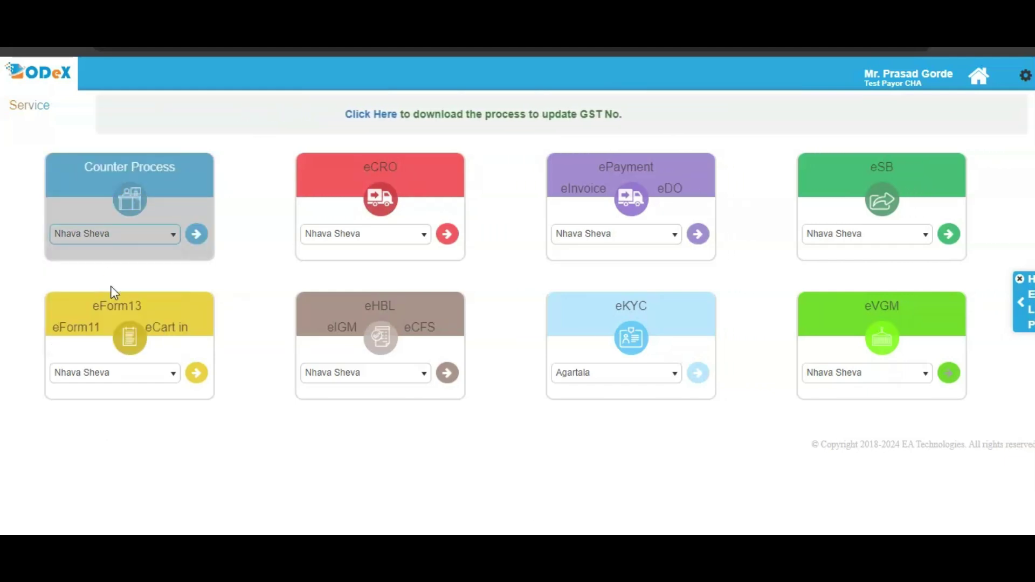
{"action": "left_click", "coordinate": [197, 235]}
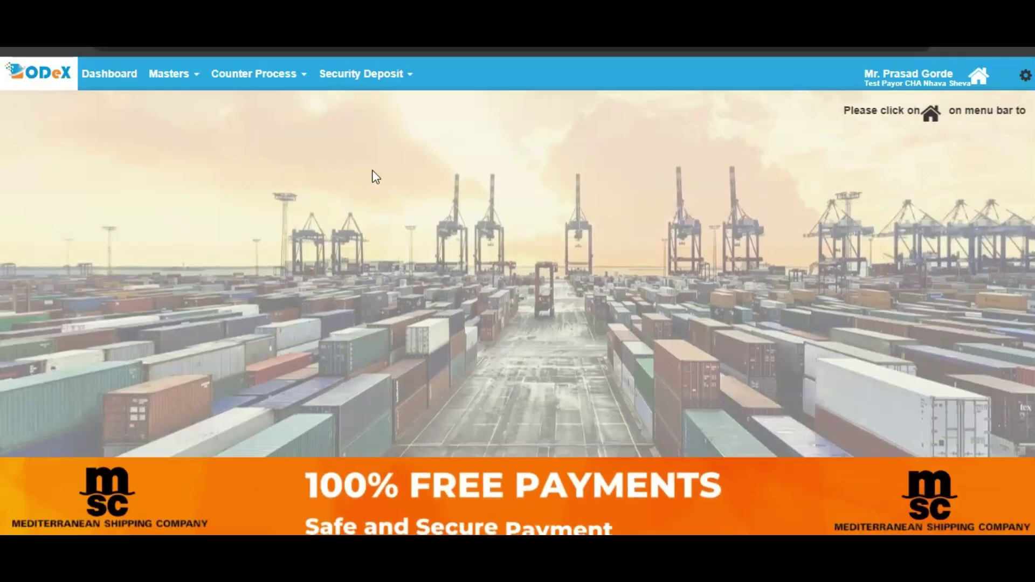
Step: Start a new request from the Counter Process Dashboard
{"action": "left_click", "coordinate": [254, 74]}
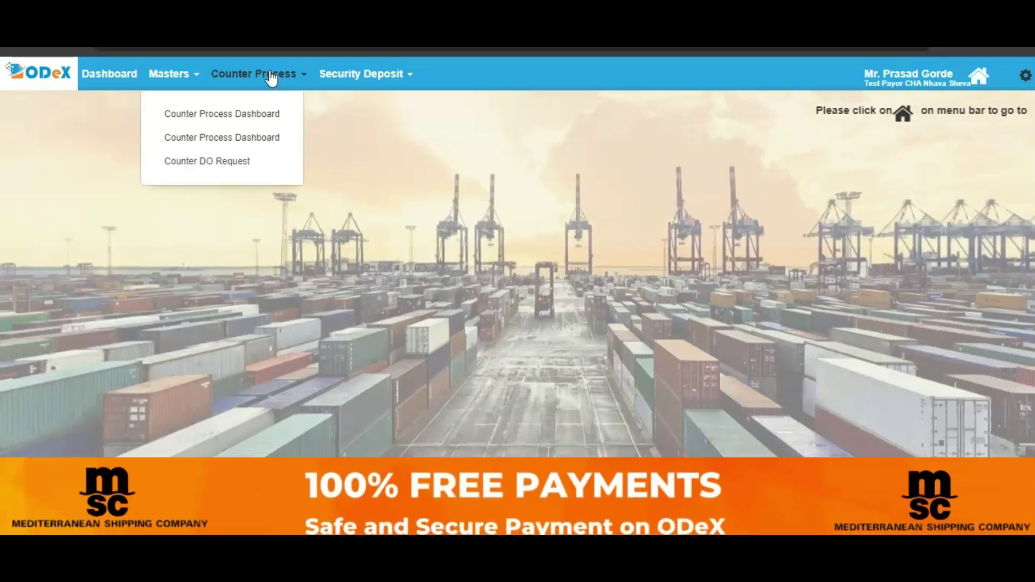
{"action": "left_click", "coordinate": [244, 123]}
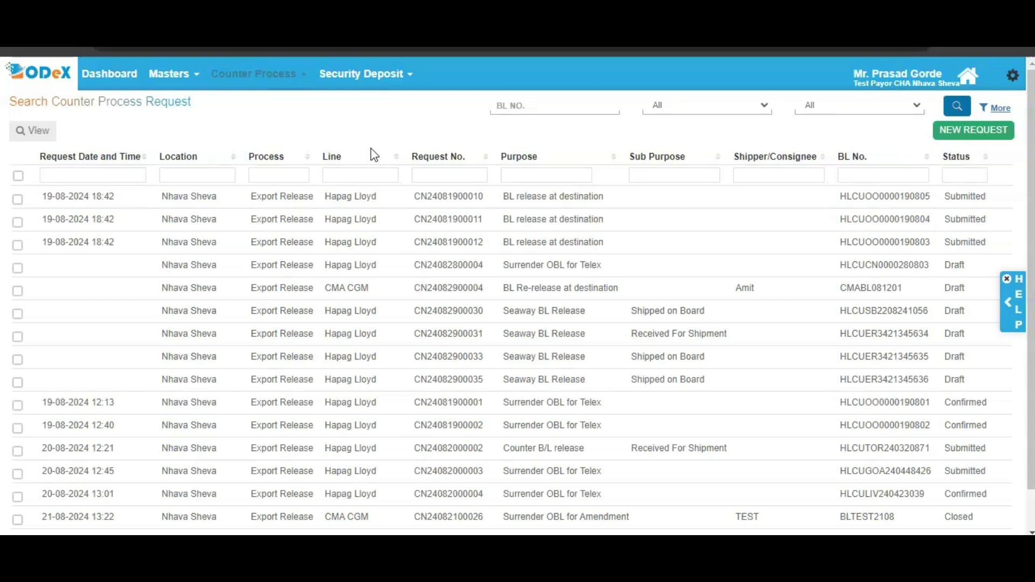
{"action": "left_click", "coordinate": [973, 130]}
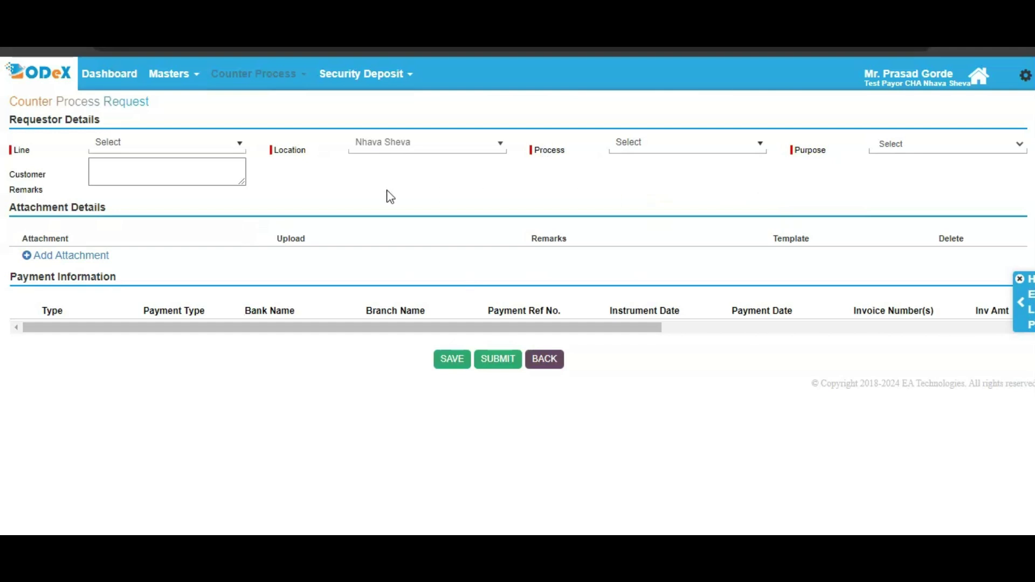
Step: Set line to Hapag Lloyd, process to Export Release, and purpose to BL release at destination
{"action": "left_click", "coordinate": [176, 150]}
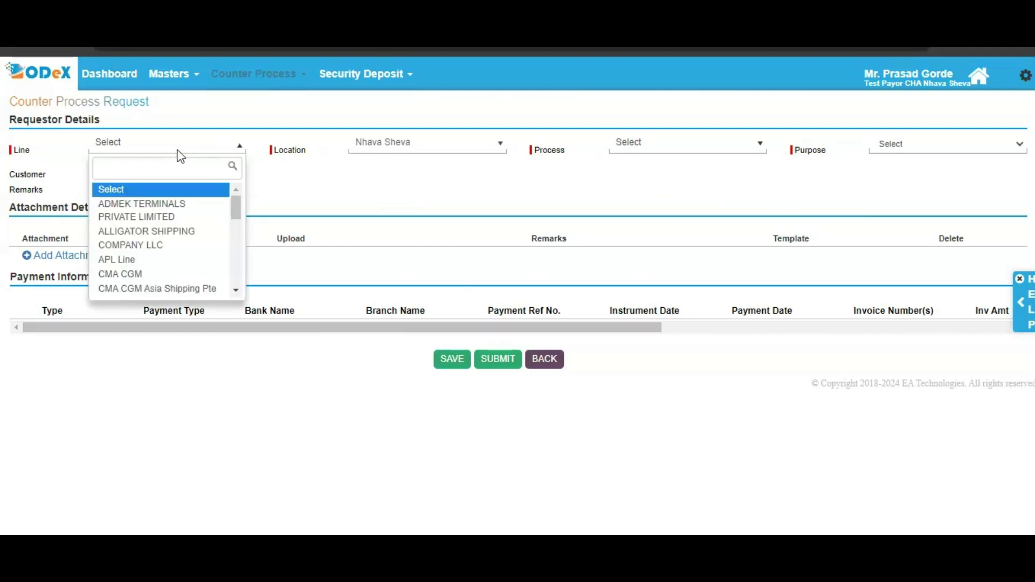
{"action": "type", "text": "hapa"}
{"action": "left_click", "coordinate": [160, 191]}
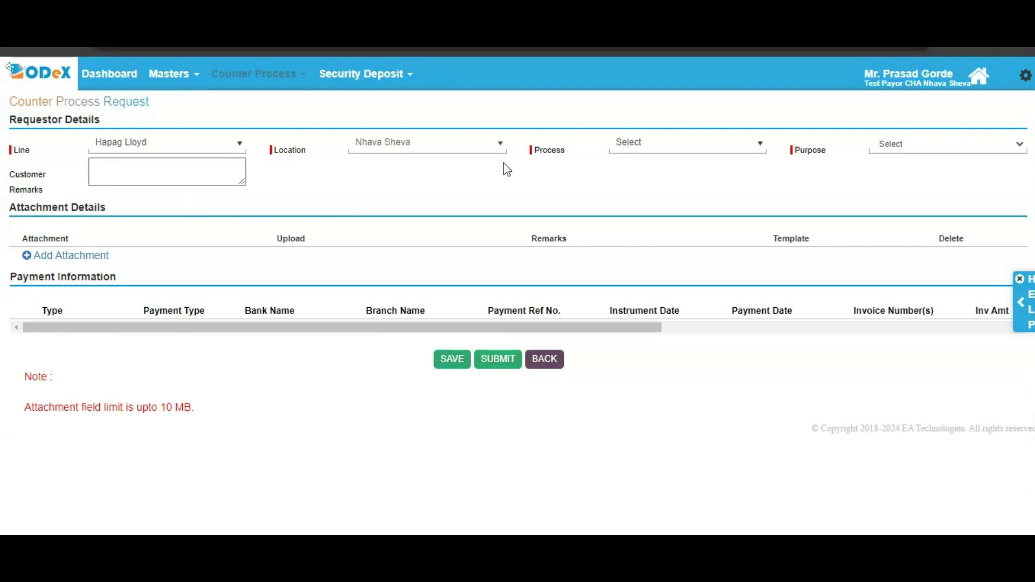
{"action": "left_click", "coordinate": [678, 155]}
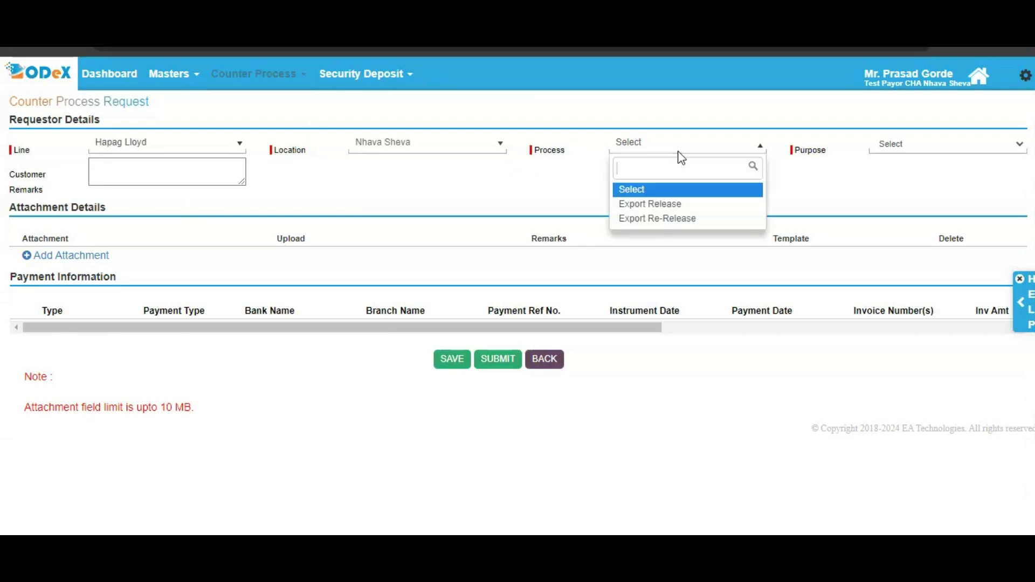
{"action": "left_click", "coordinate": [682, 209]}
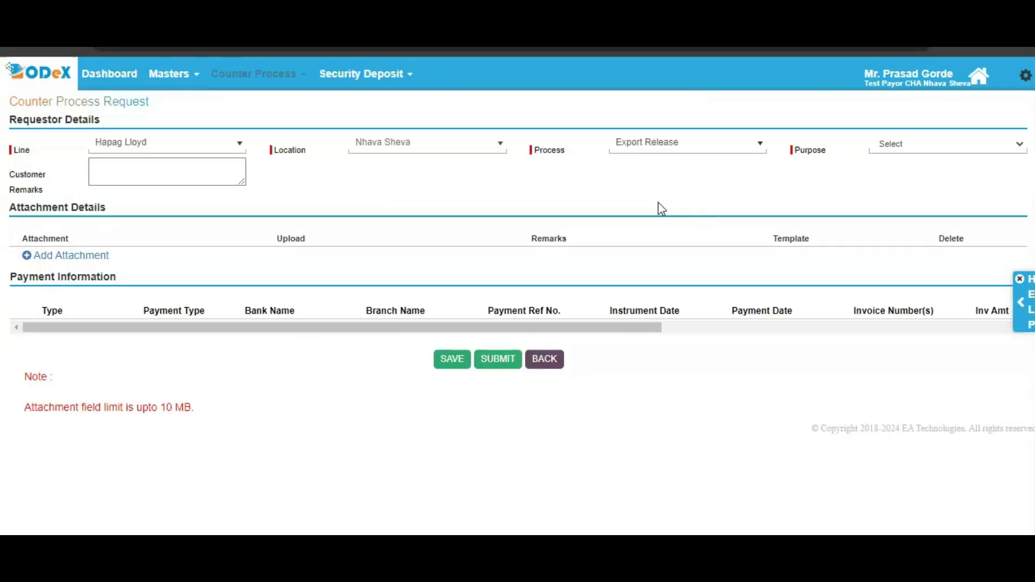
{"action": "left_click", "coordinate": [896, 146]}
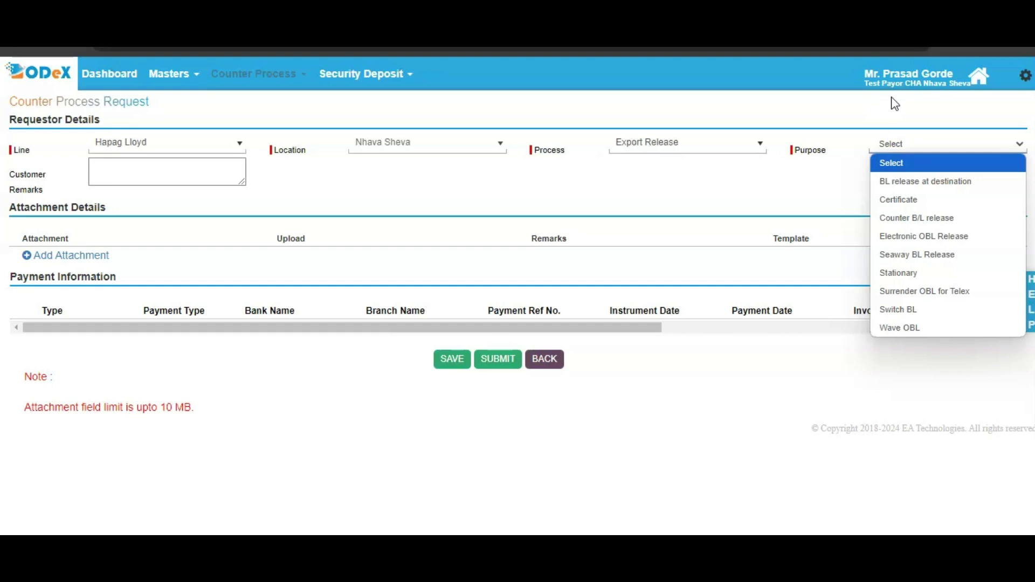
{"action": "key", "text": "Down"}
{"action": "key", "text": "Return"}
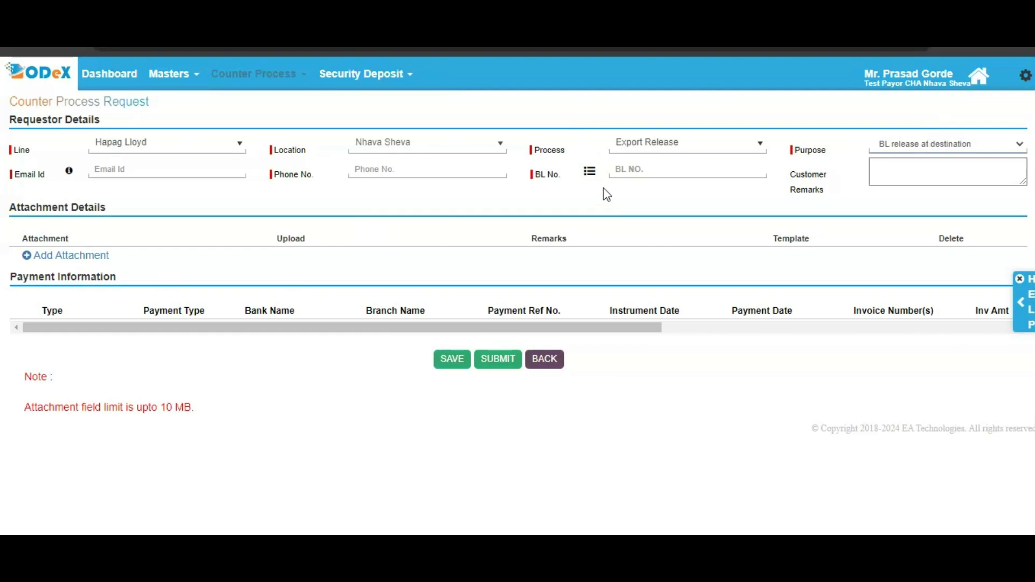
Step: Reopen the request's Purpose dropdown to see the other purposes available
{"action": "left_click", "coordinate": [300, 74]}
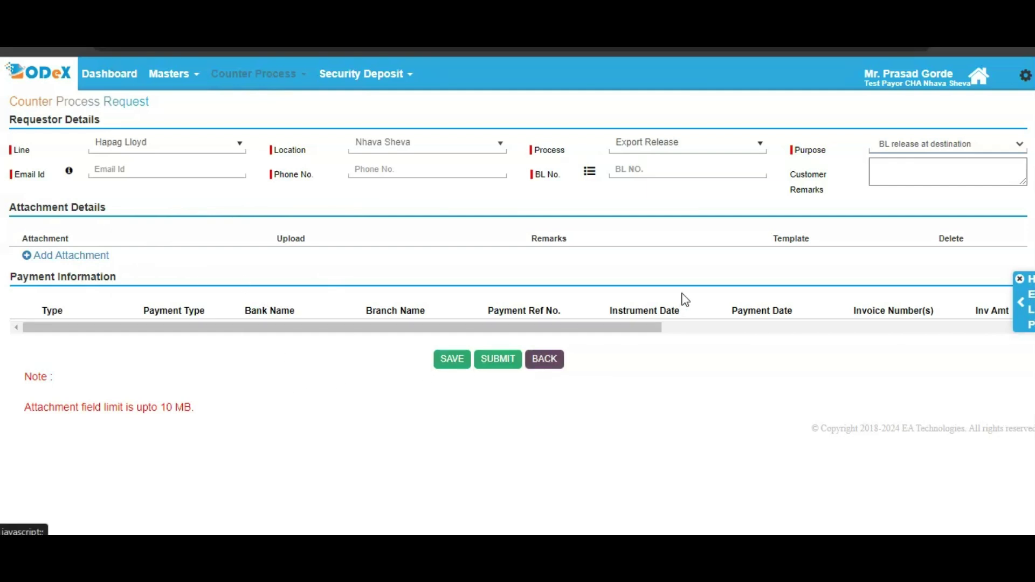
{"action": "left_click", "coordinate": [936, 151]}
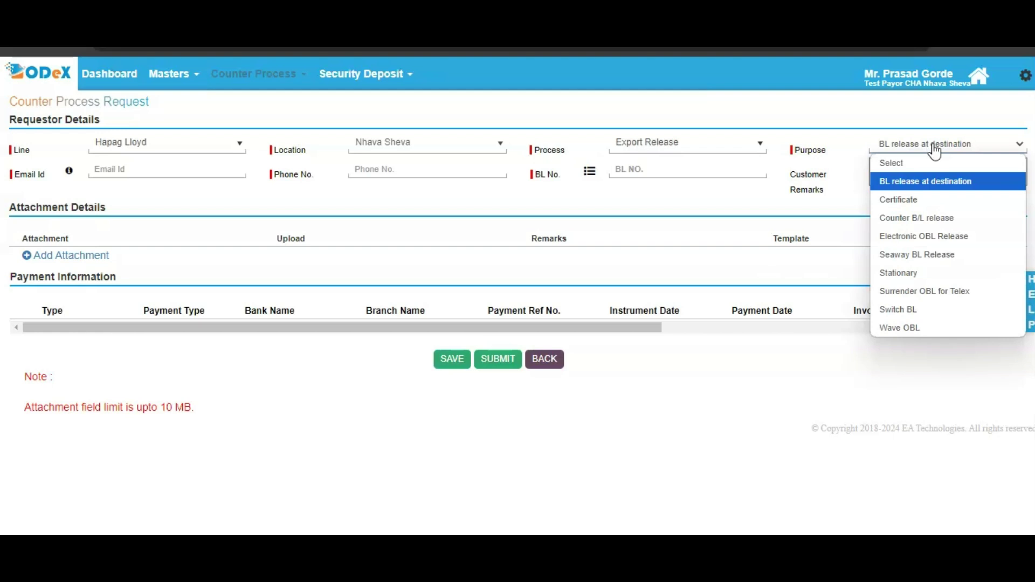
{"action": "left_click", "coordinate": [528, 242]}
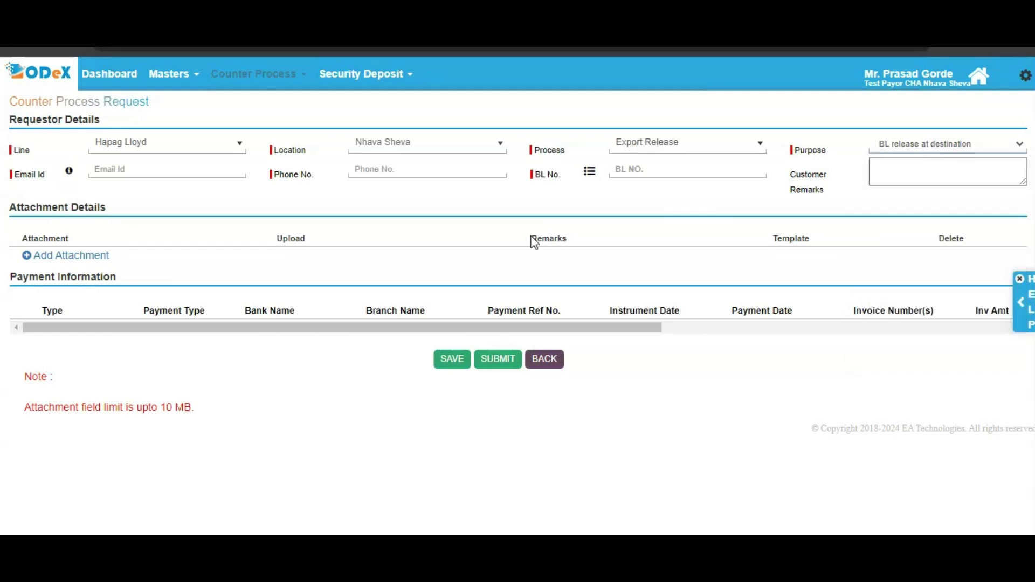
{"action": "left_click", "coordinate": [891, 154]}
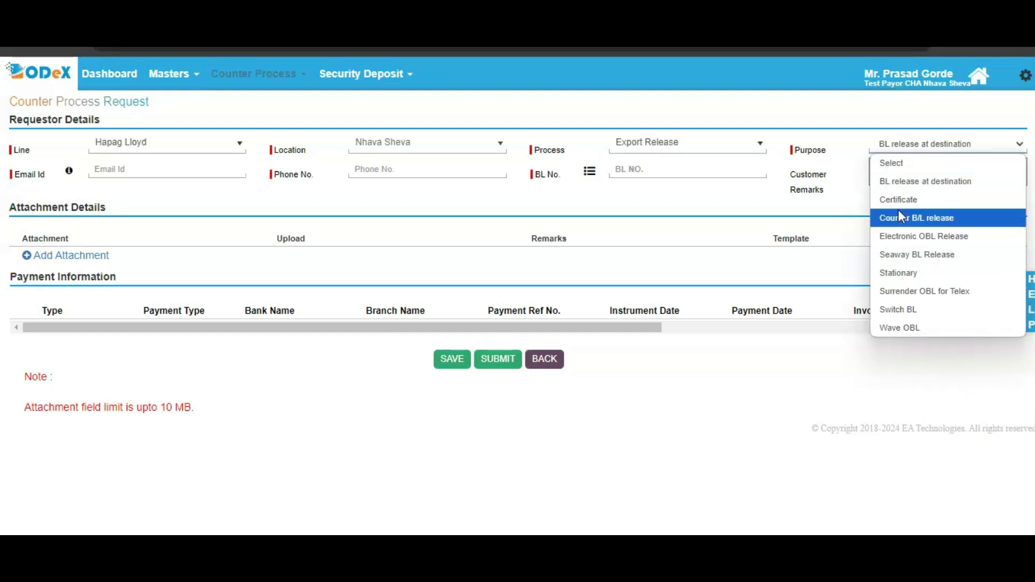
Step: Make the purpose Certificate and name the certificate En Route Certificate
{"action": "left_click", "coordinate": [919, 200]}
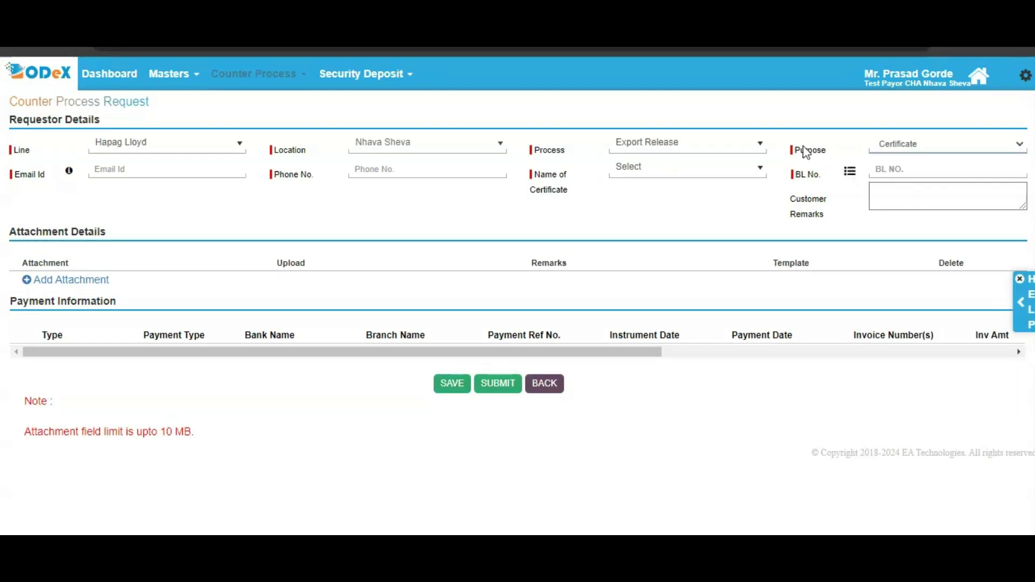
{"action": "left_click", "coordinate": [638, 170]}
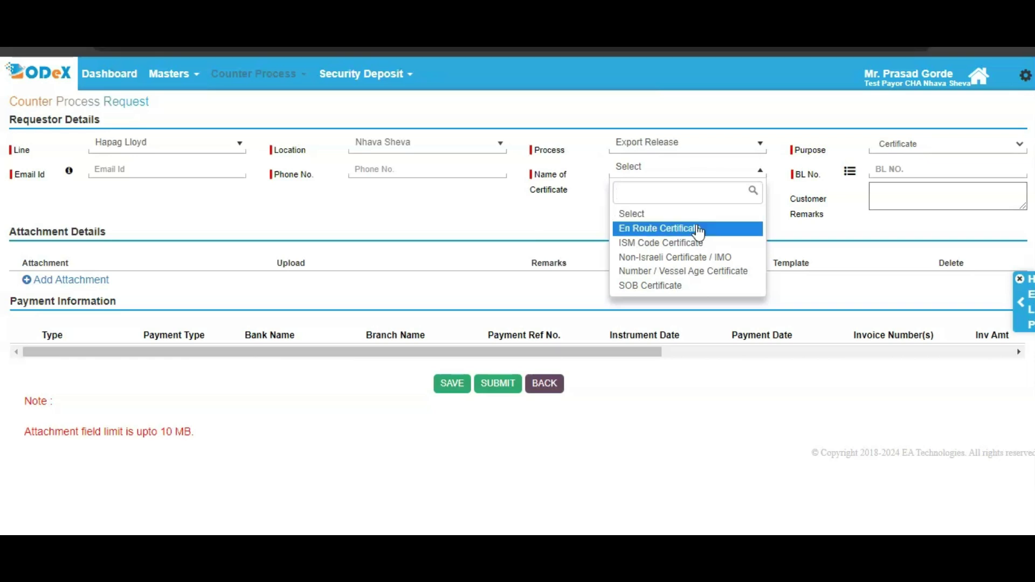
{"action": "left_click", "coordinate": [699, 231]}
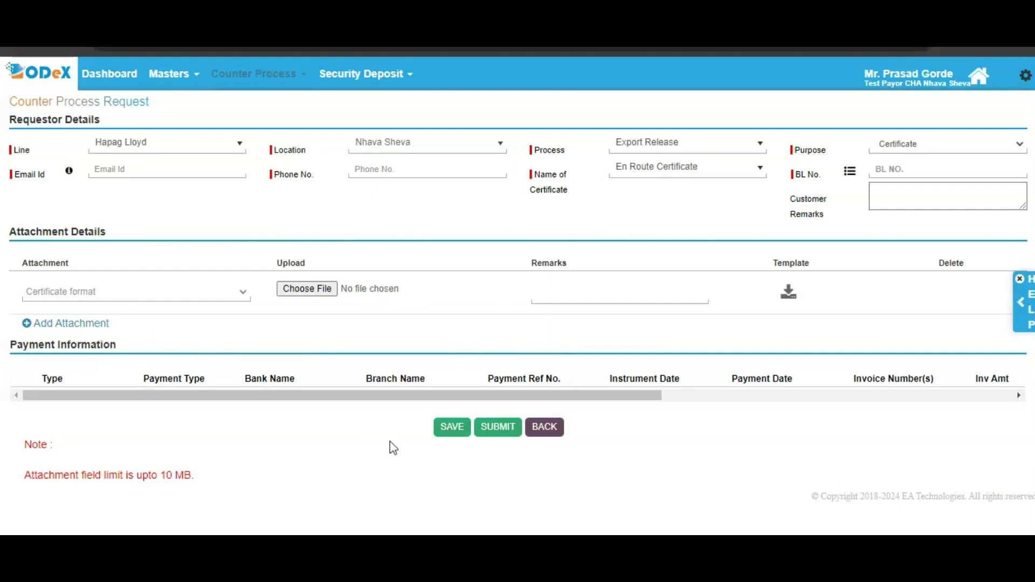
{"action": "left_click", "coordinate": [941, 155]}
Step: Set the purpose to Counter B/L release with BL type Received For Shipment
{"action": "left_click", "coordinate": [933, 147]}
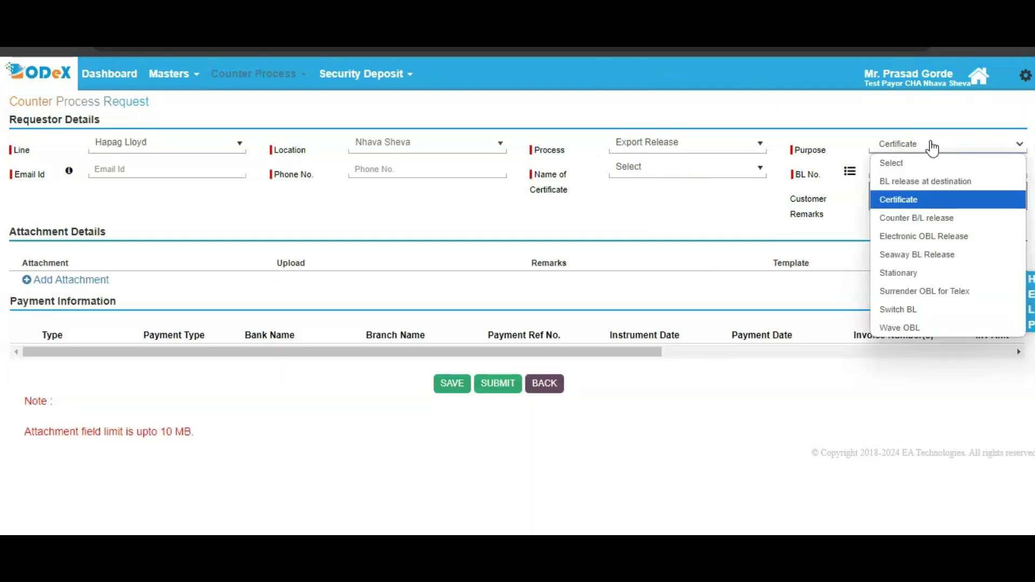
{"action": "left_click", "coordinate": [923, 222]}
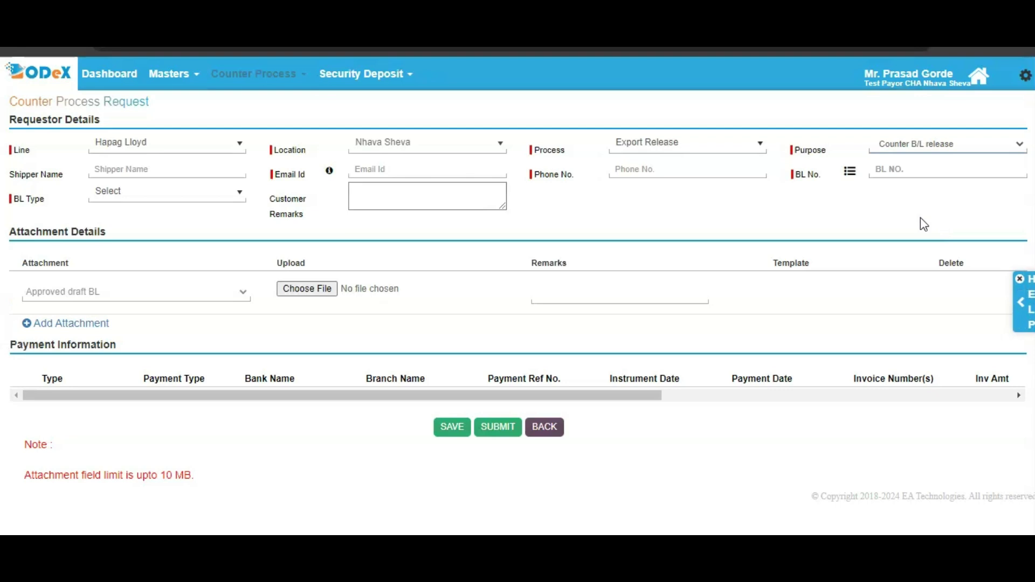
{"action": "left_click", "coordinate": [117, 194]}
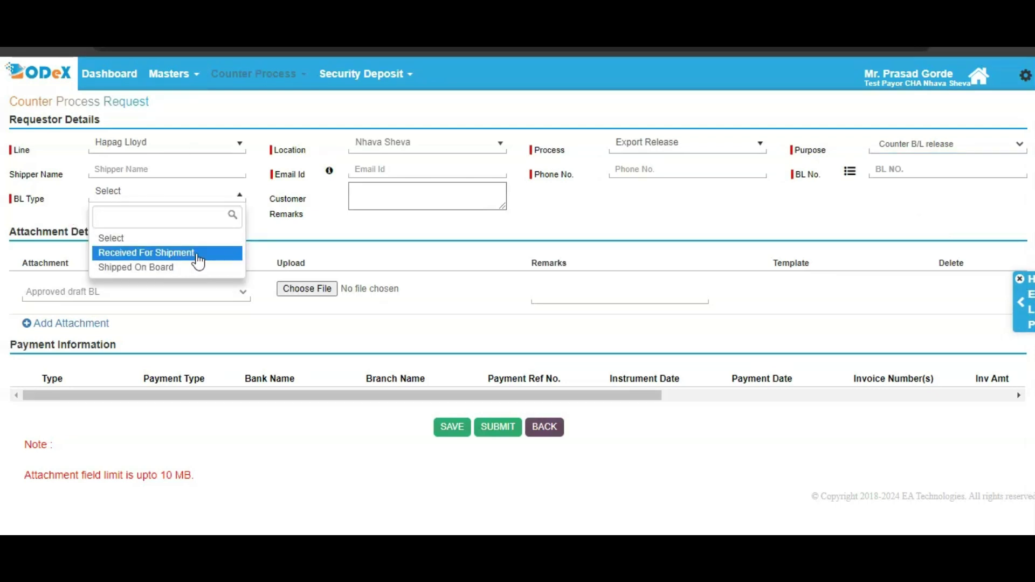
{"action": "left_click", "coordinate": [178, 252]}
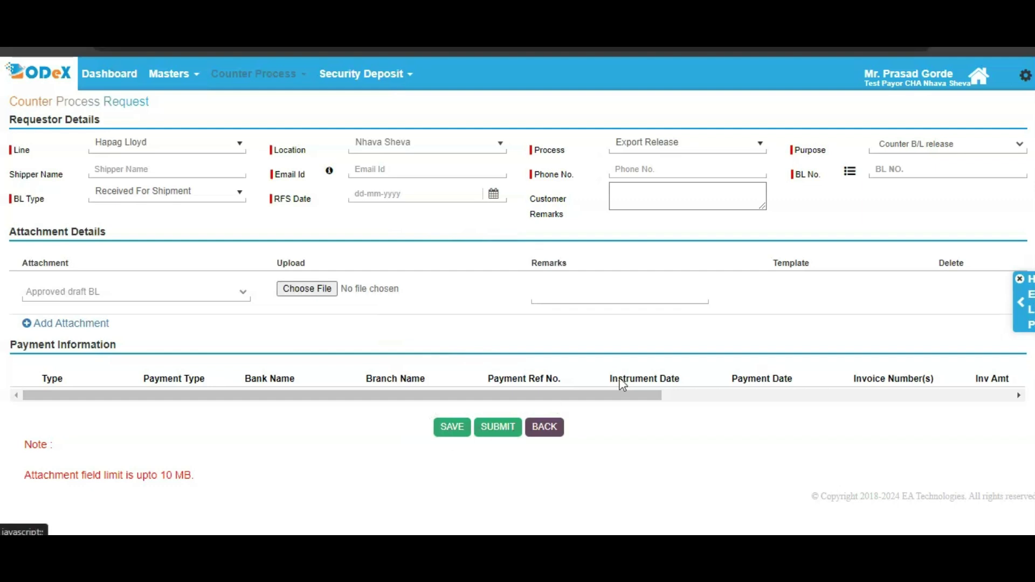
{"action": "left_click", "coordinate": [928, 148]}
Step: Choose Electronic OBL Release as the request's purpose
{"action": "left_click", "coordinate": [927, 149]}
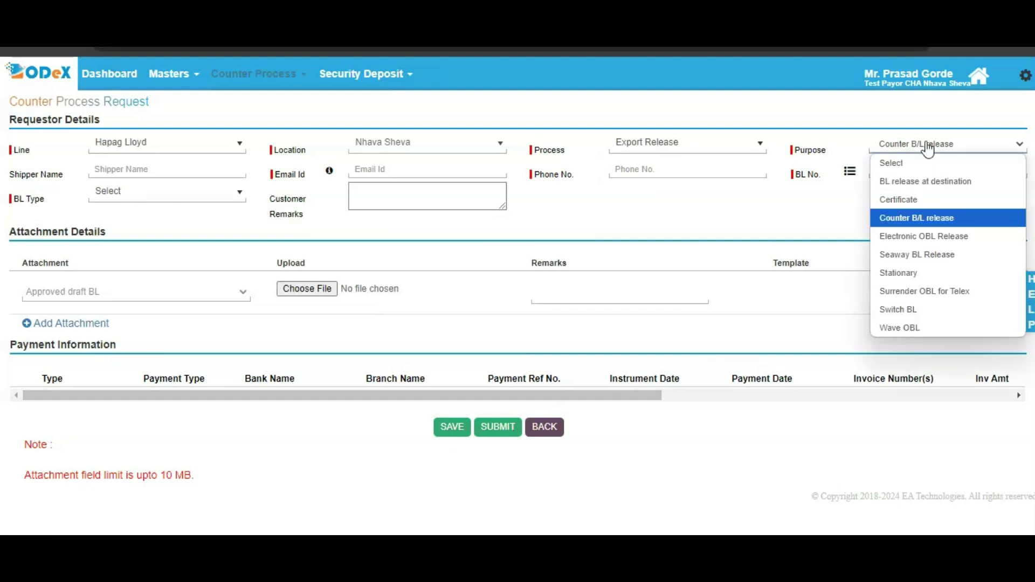
{"action": "left_click", "coordinate": [908, 229]}
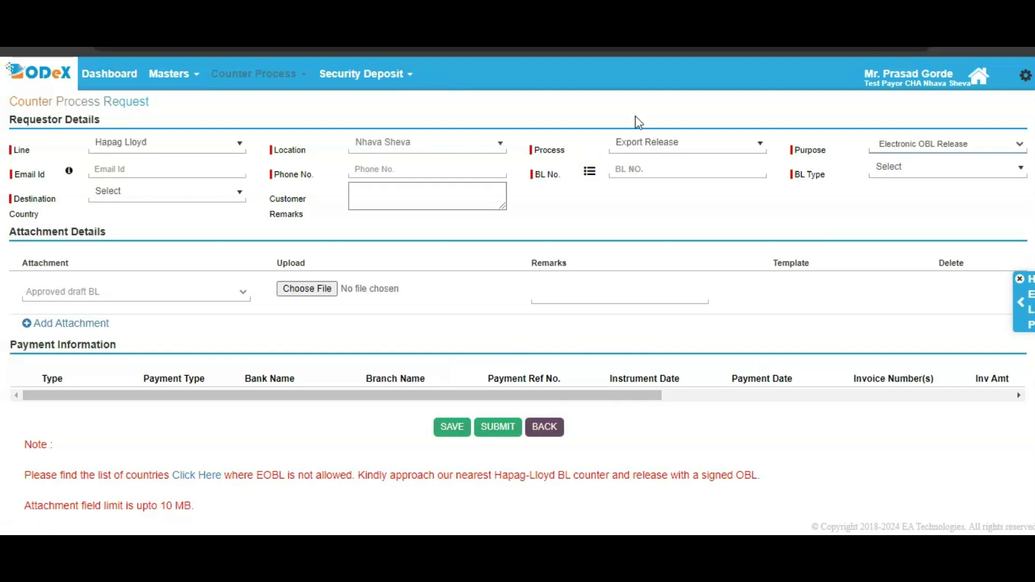
{"action": "left_click", "coordinate": [933, 150]}
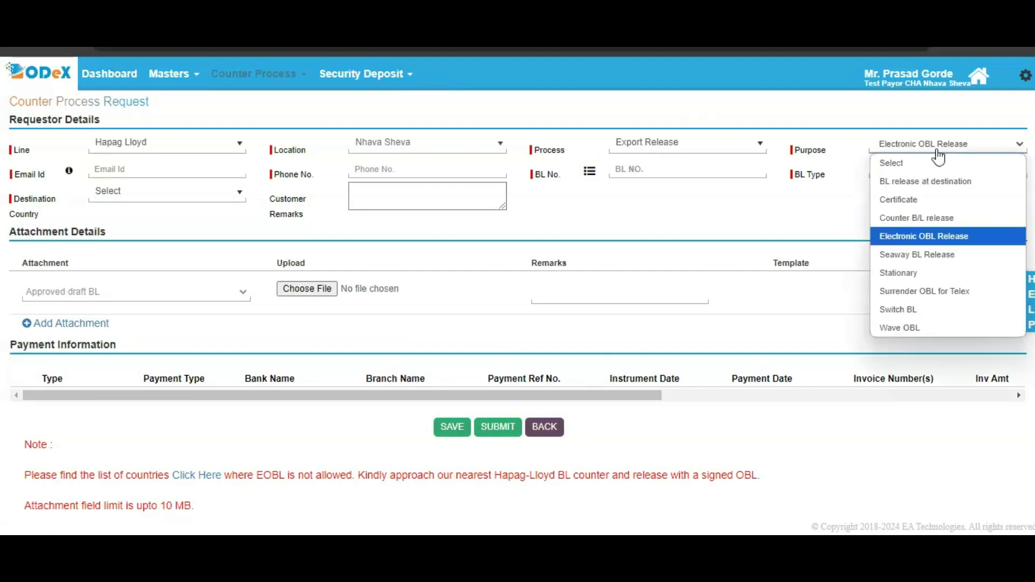
Step: Choose Seaway BL Release as the request's purpose
{"action": "left_click", "coordinate": [913, 257]}
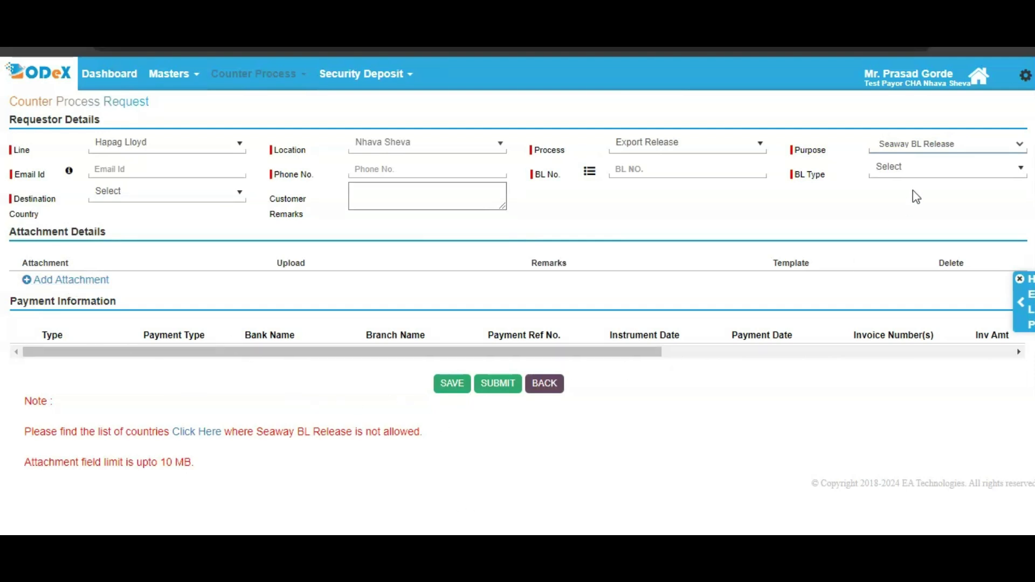
{"action": "left_click", "coordinate": [933, 149]}
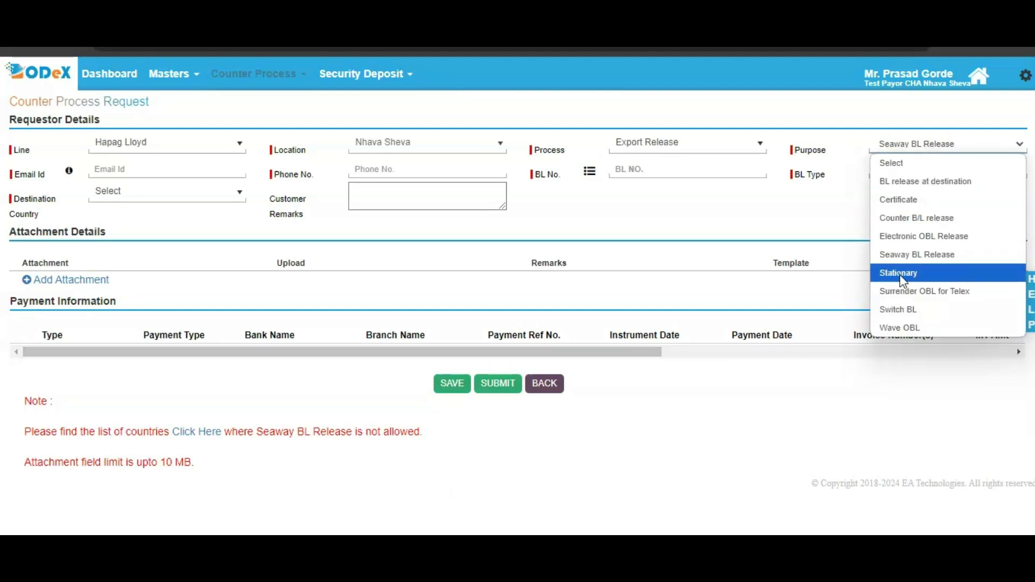
Step: Choose Stationary as the purpose and go to the No. of pages field
{"action": "left_click", "coordinate": [902, 275]}
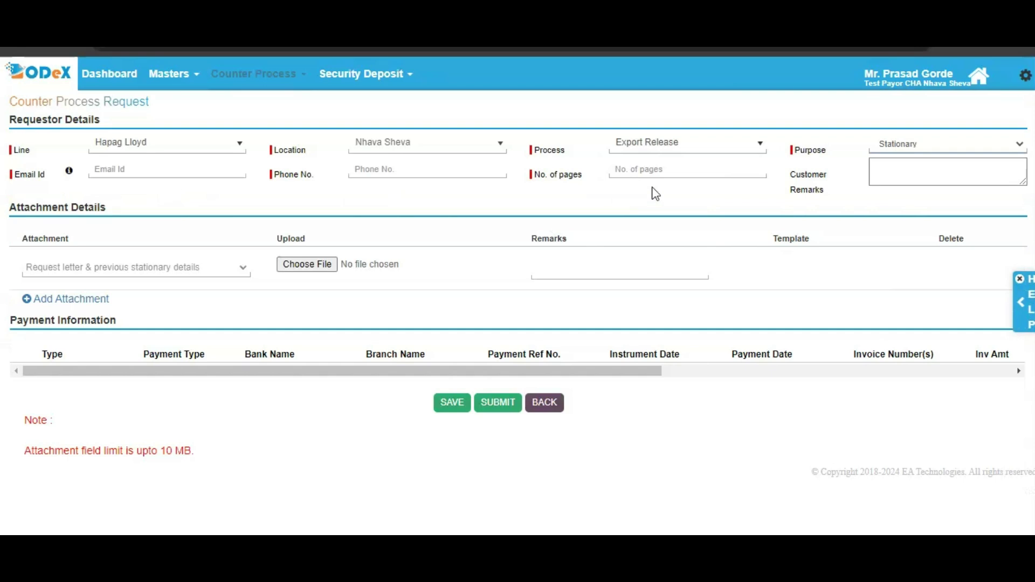
{"action": "left_click", "coordinate": [679, 169]}
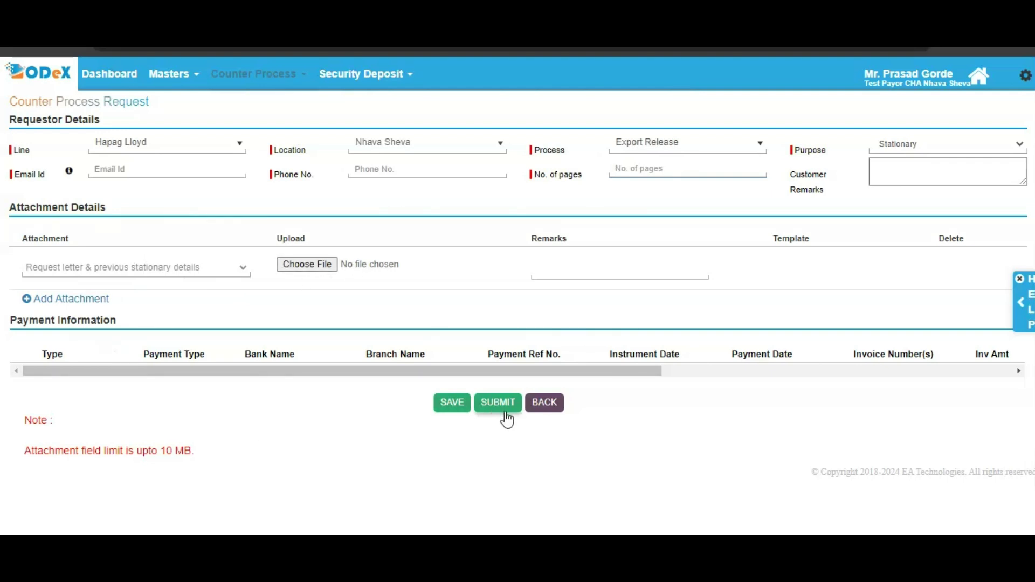
Step: Choose Surrender OBL for Telex as the request's purpose
{"action": "left_click", "coordinate": [912, 145]}
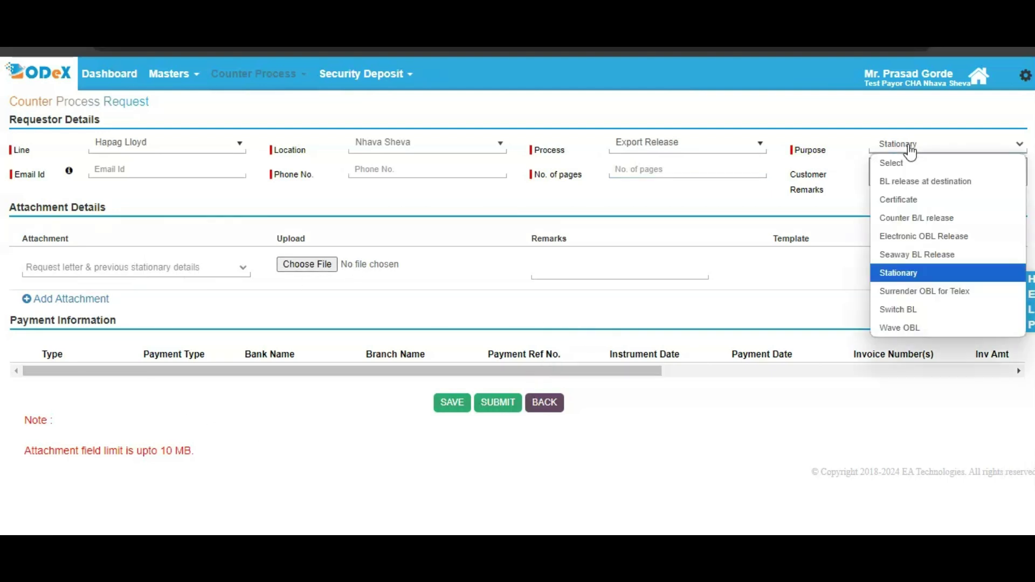
{"action": "left_click", "coordinate": [916, 291]}
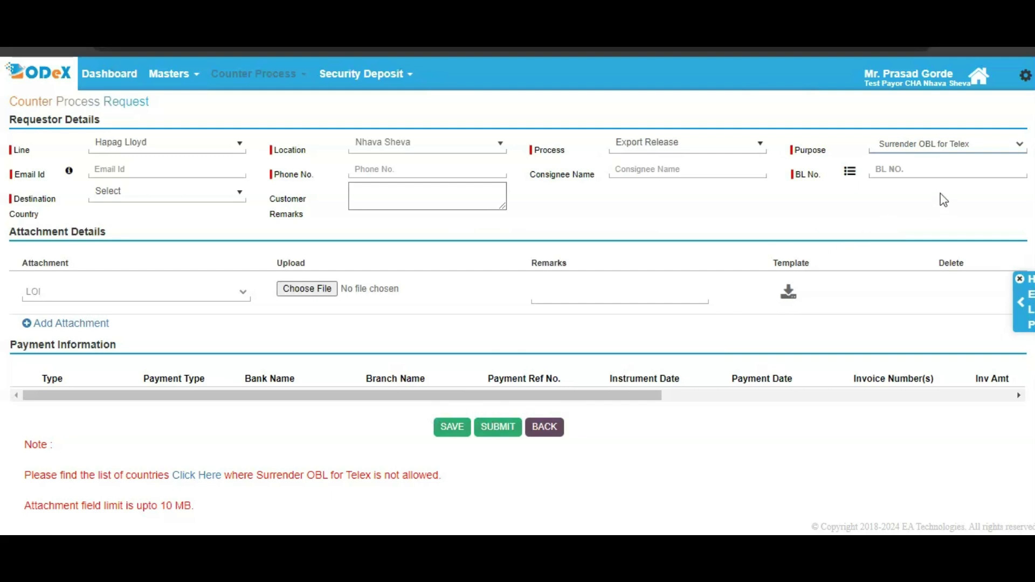
Step: Set the purpose to Switch BL, acknowledge its destination warning, and review the form
{"action": "left_click", "coordinate": [908, 155]}
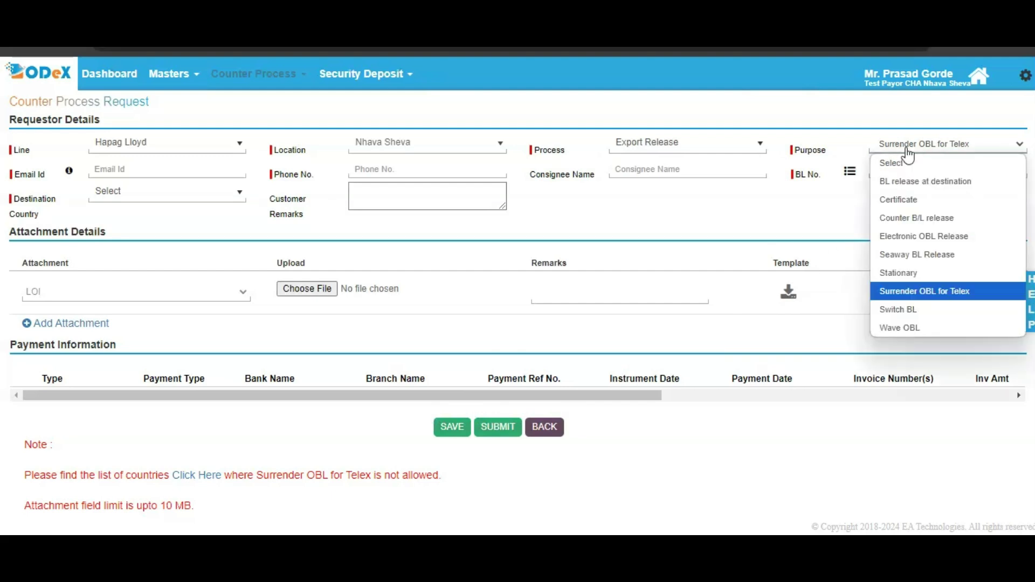
{"action": "left_click", "coordinate": [940, 306]}
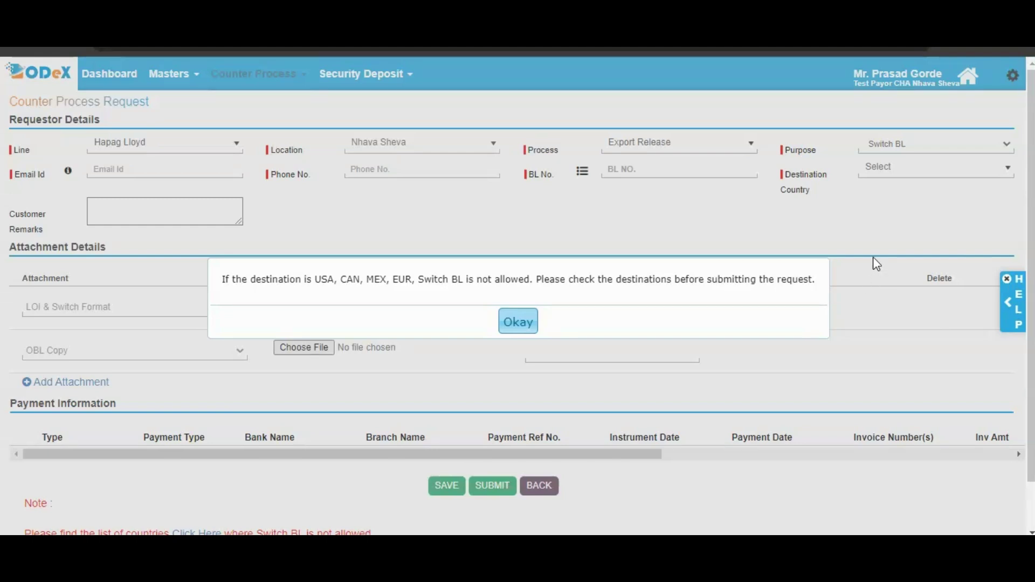
{"action": "left_click", "coordinate": [524, 326]}
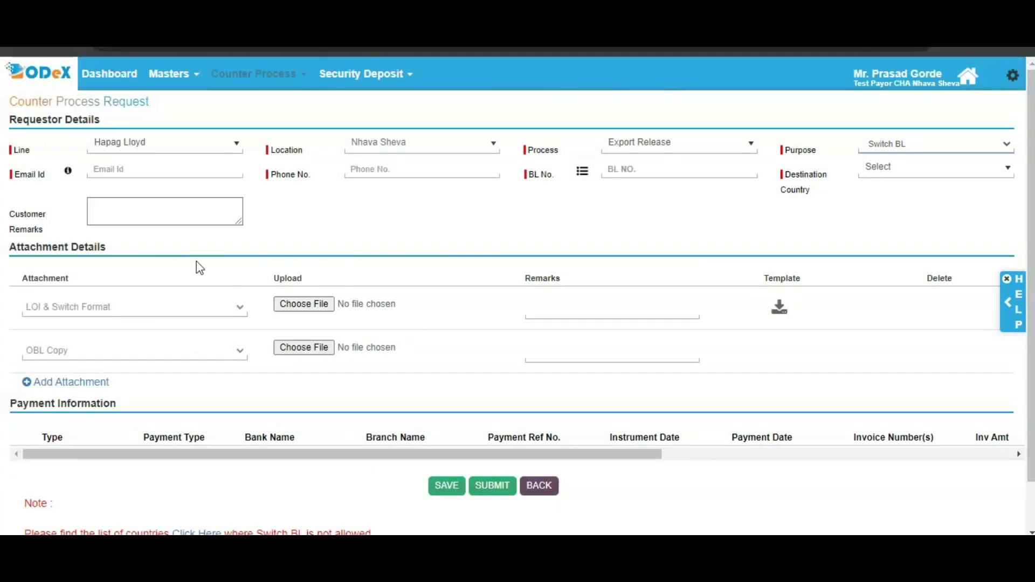
{"action": "scroll", "coordinate": [348, 267], "scroll_direction": "down", "scroll_amount": 1}
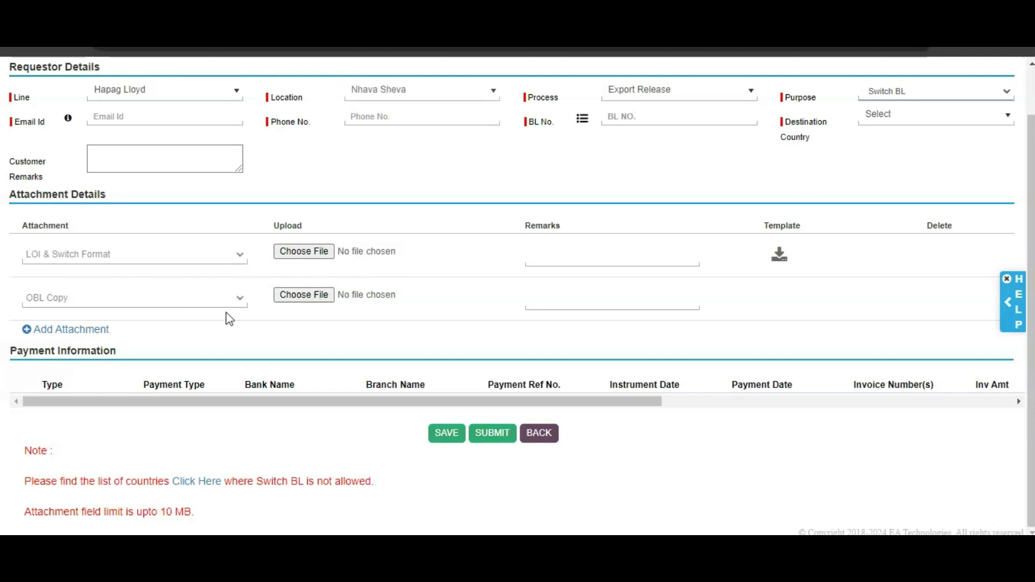
{"action": "scroll", "coordinate": [696, 388], "scroll_direction": "up", "scroll_amount": 1}
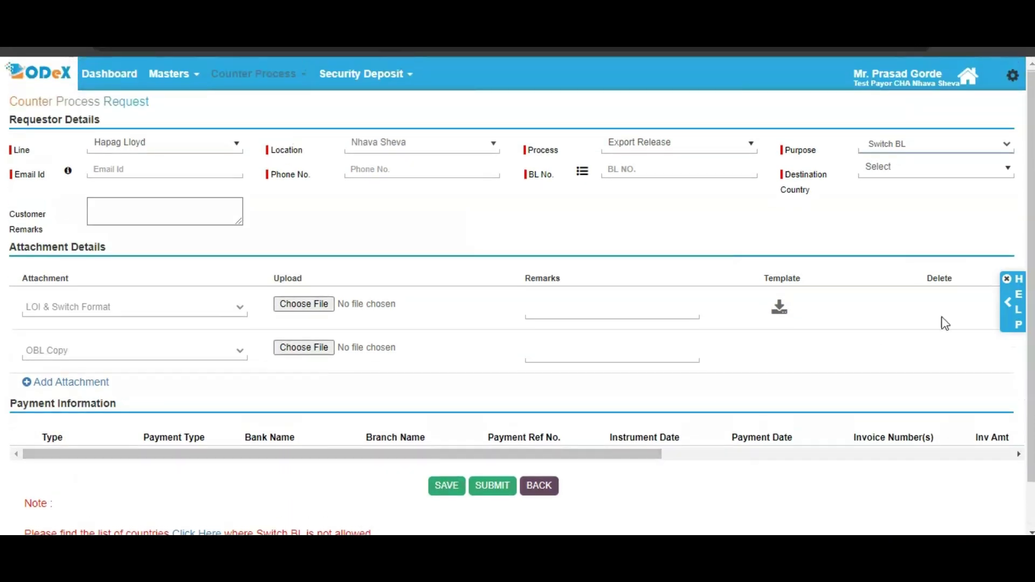
{"action": "left_click", "coordinate": [915, 146]}
Step: Set the purpose to Wave OBL and enter the requester's e-mail address
{"action": "left_click", "coordinate": [910, 327]}
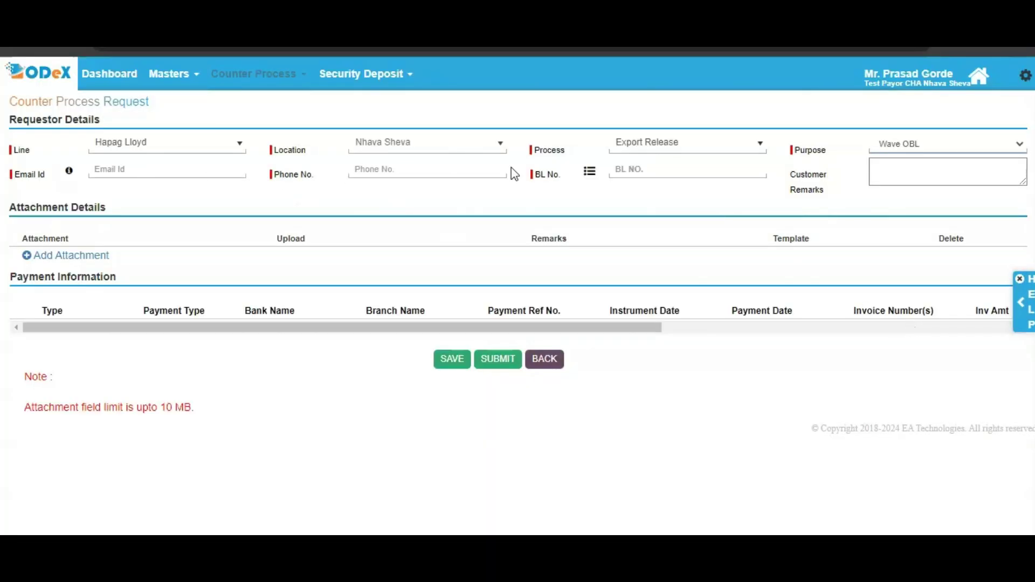
{"action": "left_click", "coordinate": [200, 173]}
Step: Enter the requester's phone number and switch to per-BL number entry
{"action": "left_click", "coordinate": [458, 174]}
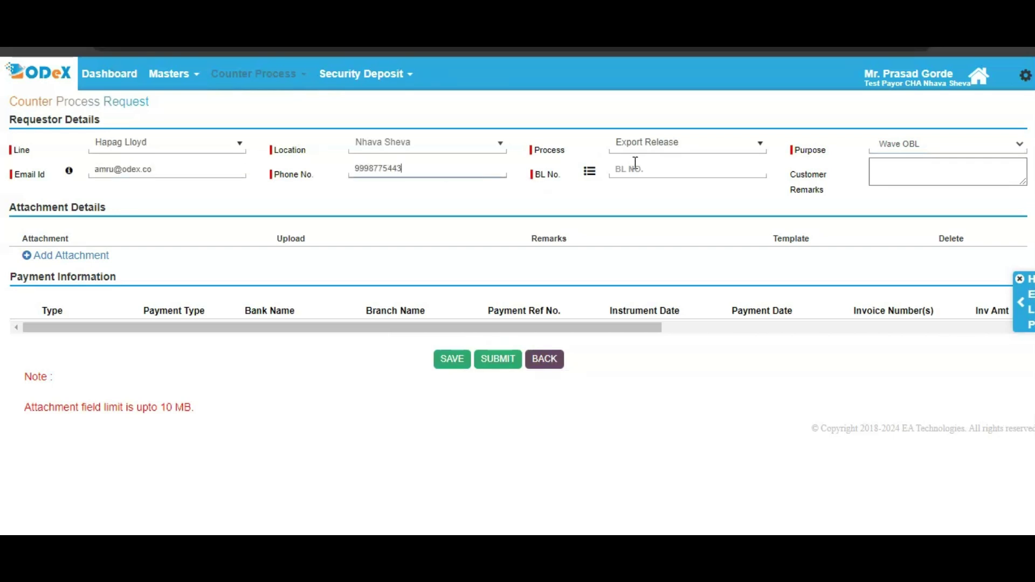
{"action": "left_click", "coordinate": [589, 170]}
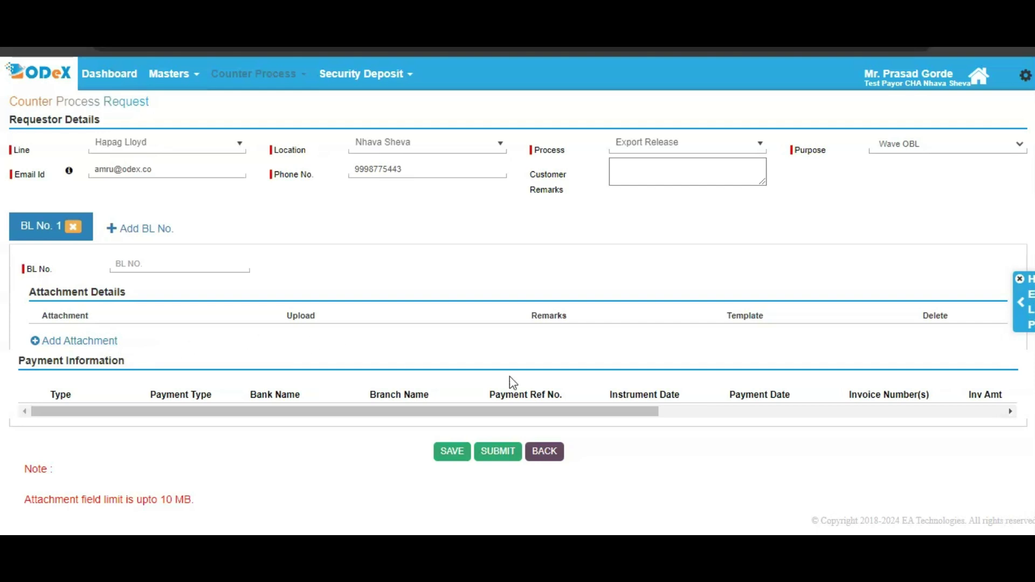
Step: Enter the BL number in capitals and save the Wave OBL request as a draft
{"action": "left_click", "coordinate": [175, 270]}
{"action": "key", "text": "Caps_Lock"}
{"action": "type", "text": "HLC"}
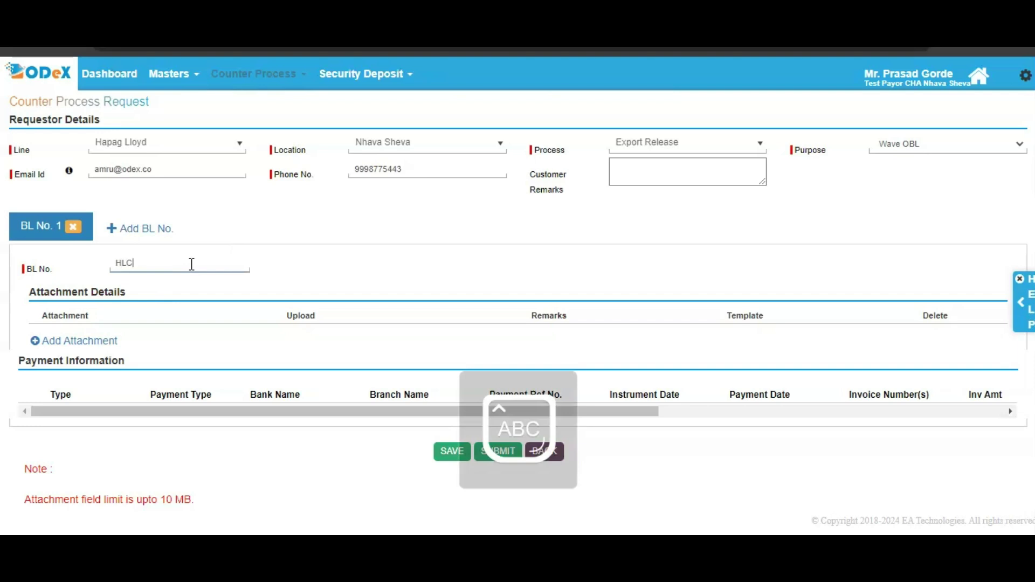
{"action": "type", "text": "UYU1234567876"}
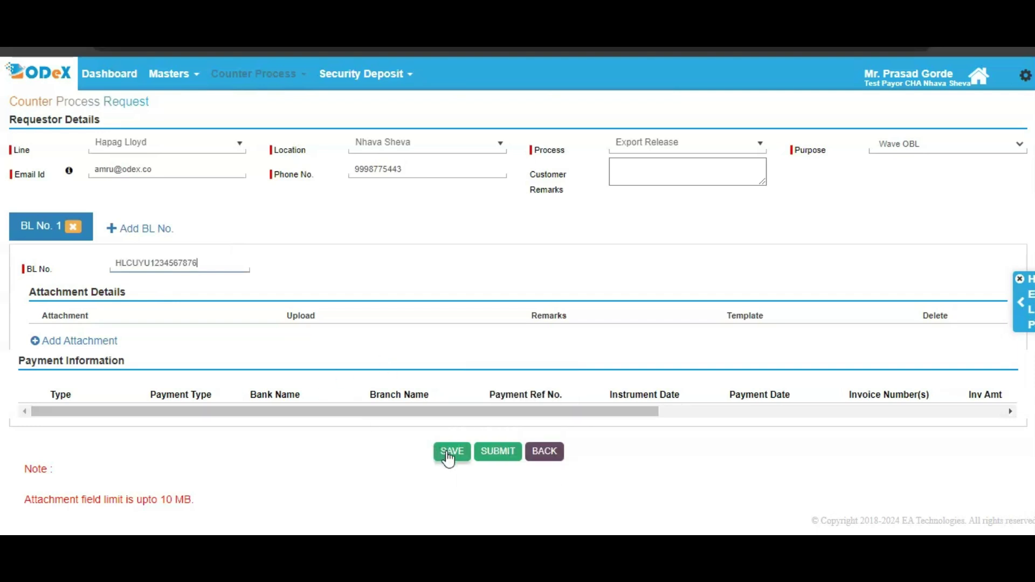
{"action": "left_click", "coordinate": [448, 456]}
{"action": "left_click", "coordinate": [447, 456]}
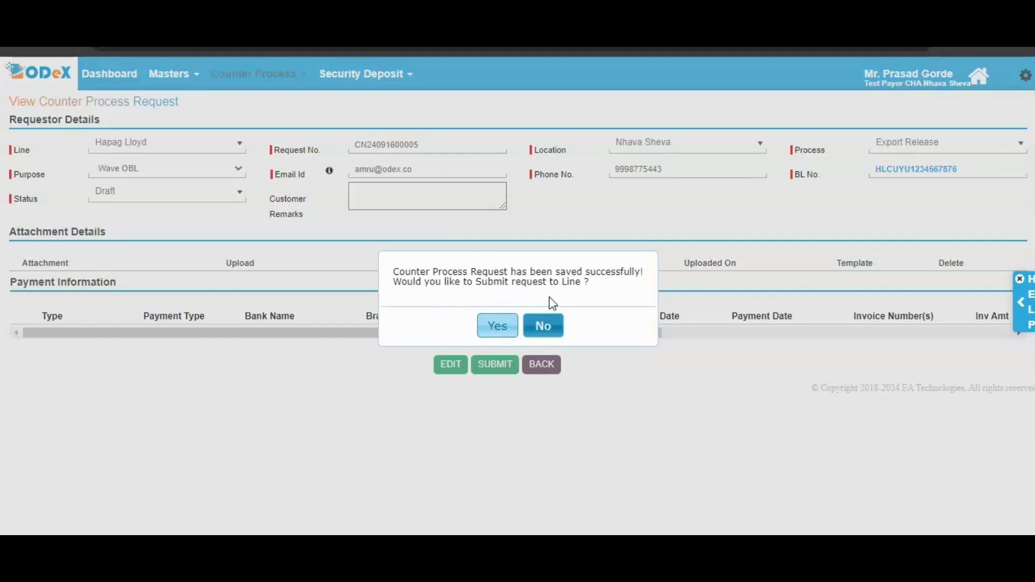
Step: Confirm submission of the saved Wave OBL request to the line
{"action": "left_click", "coordinate": [496, 327]}
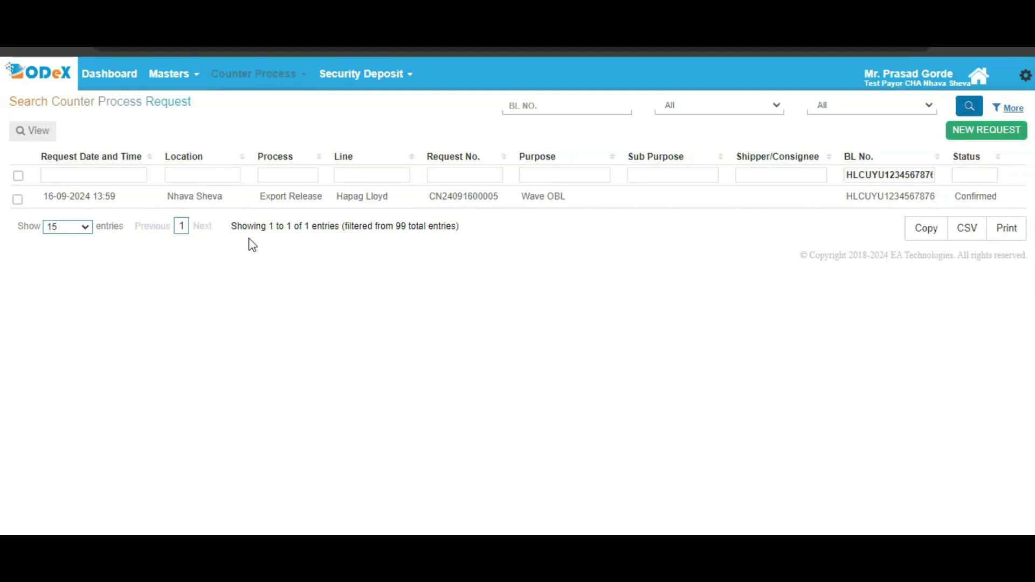
Step: Start a new counter process request with Hapag Lloyd as the line
{"action": "left_click", "coordinate": [285, 79]}
{"action": "left_click", "coordinate": [990, 134]}
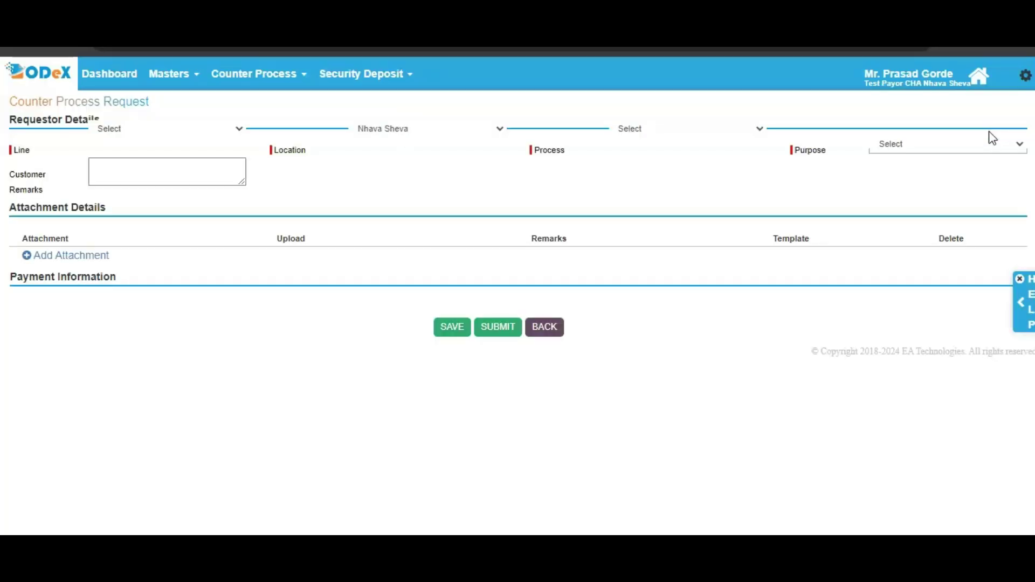
{"action": "left_click", "coordinate": [237, 152]}
{"action": "type", "text": "hapag"}
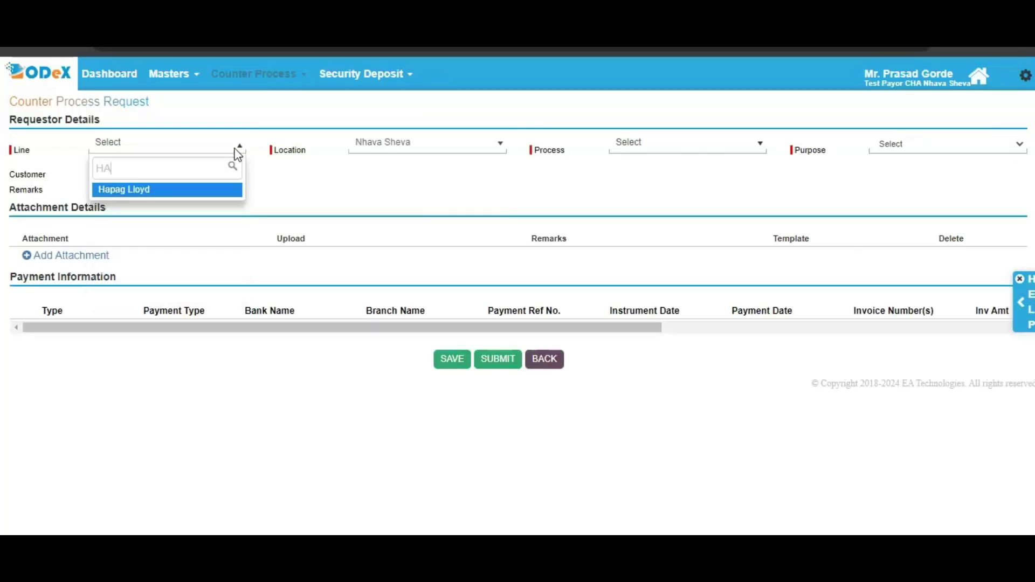
{"action": "key", "text": "Return"}
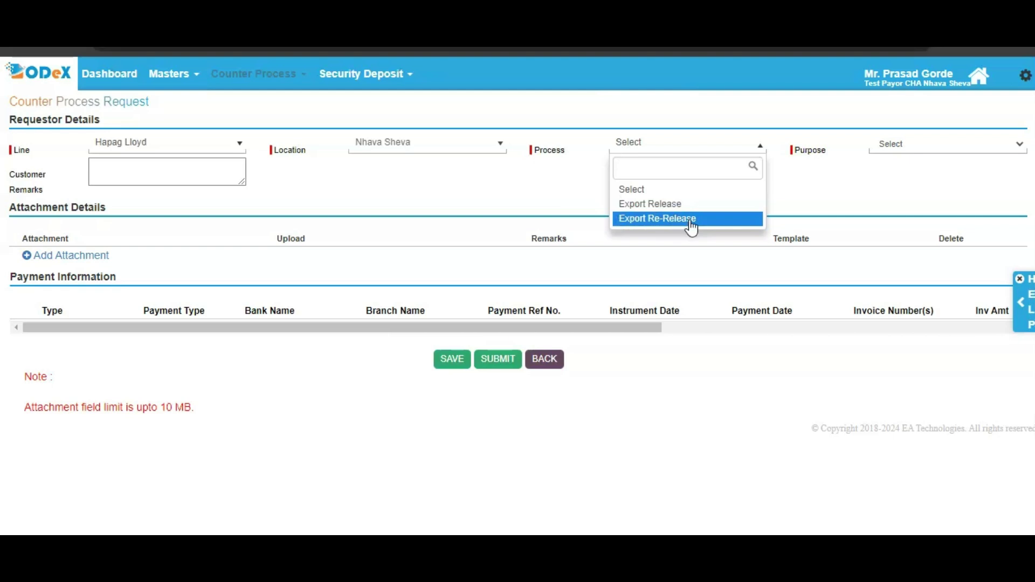
Step: Choose Export Re-Release process and BL Re-release at destination purpose
{"action": "left_click", "coordinate": [691, 227]}
{"action": "left_click", "coordinate": [889, 151]}
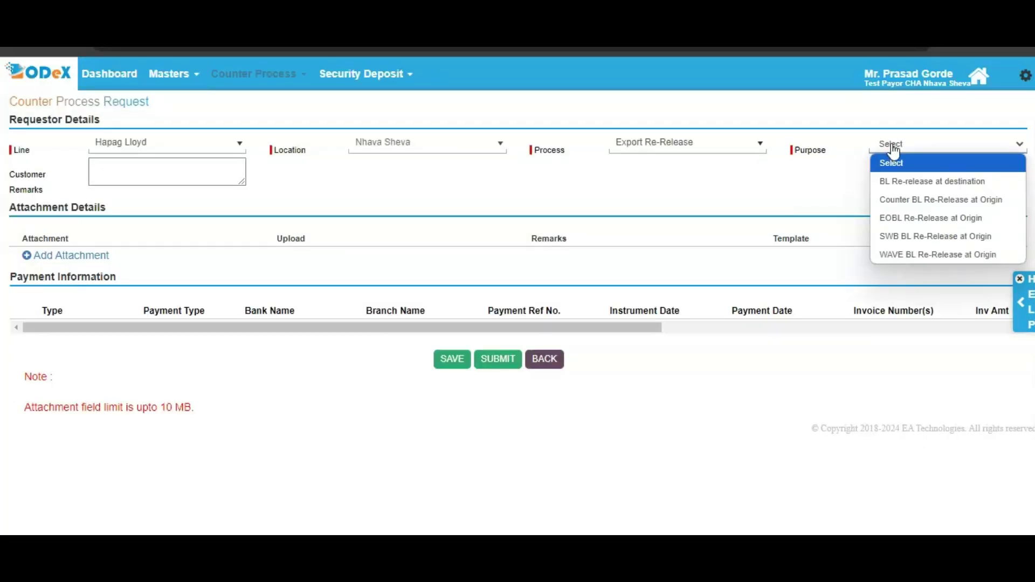
{"action": "left_click", "coordinate": [932, 182]}
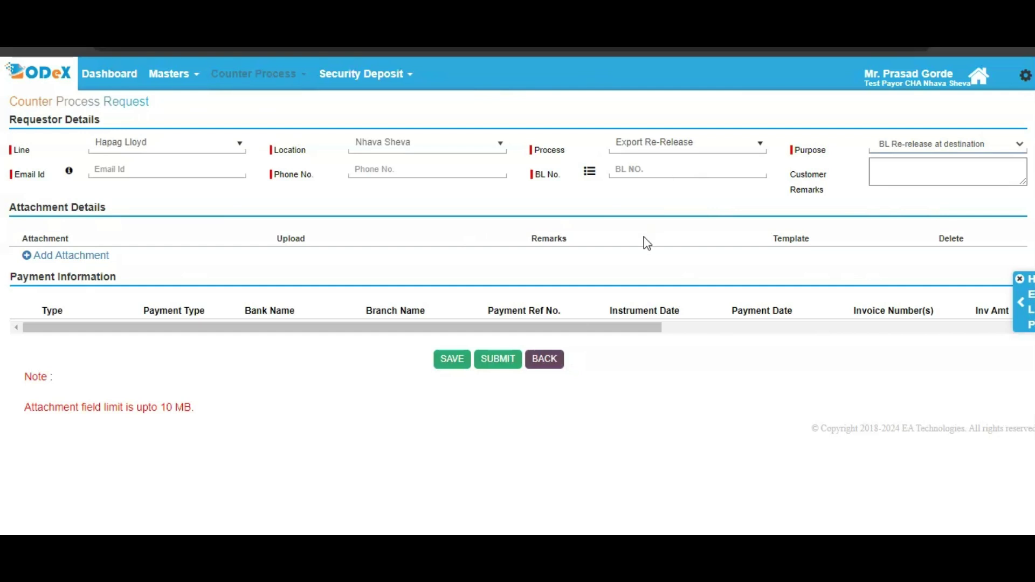
Step: Try Counter, EOBL and SWB re-release purposes, settling on WAVE BL Re-Release at Origin
{"action": "left_click", "coordinate": [931, 151]}
{"action": "left_click", "coordinate": [925, 205]}
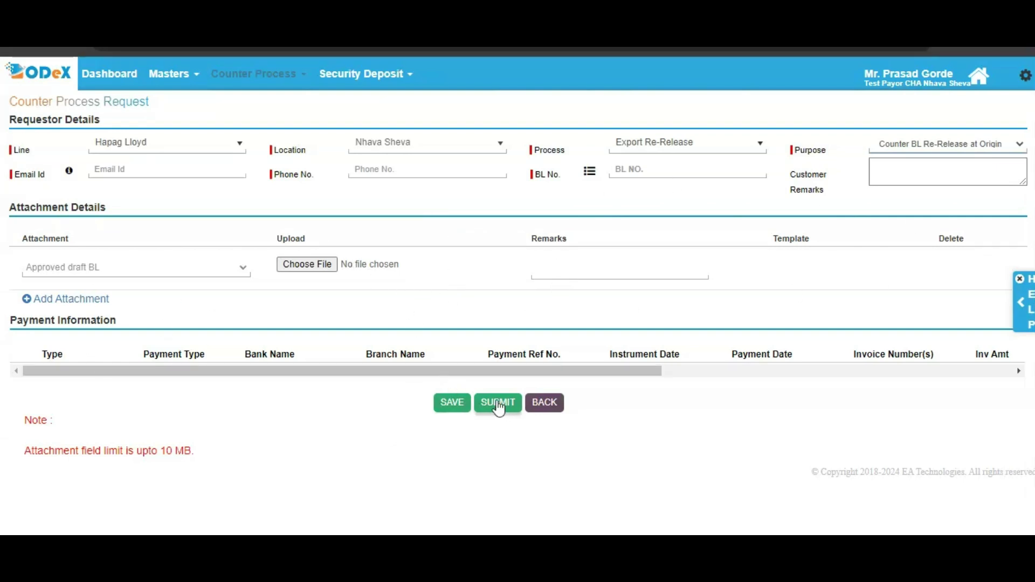
{"action": "left_click", "coordinate": [956, 151]}
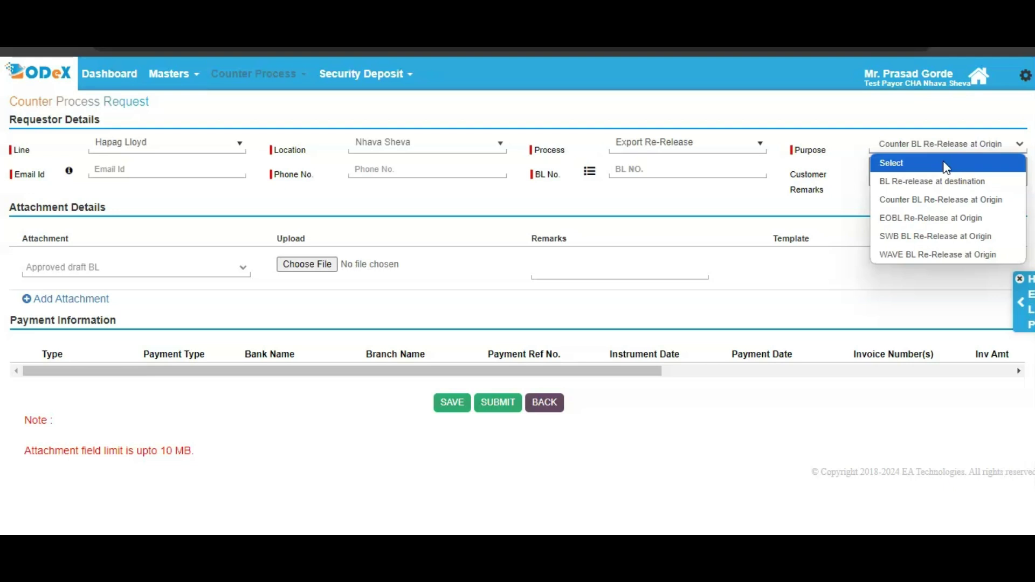
{"action": "left_click", "coordinate": [915, 225]}
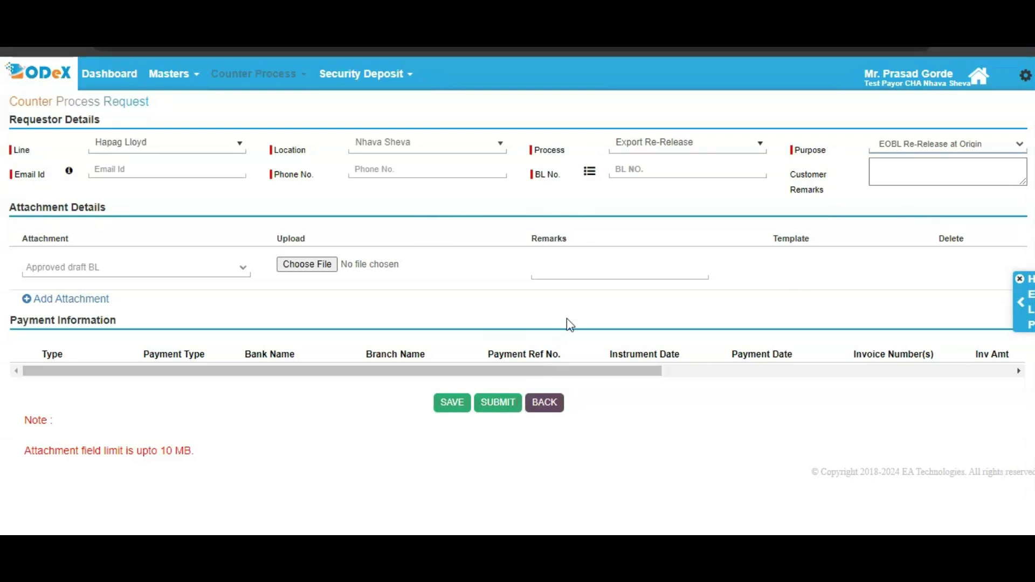
{"action": "left_click", "coordinate": [908, 144]}
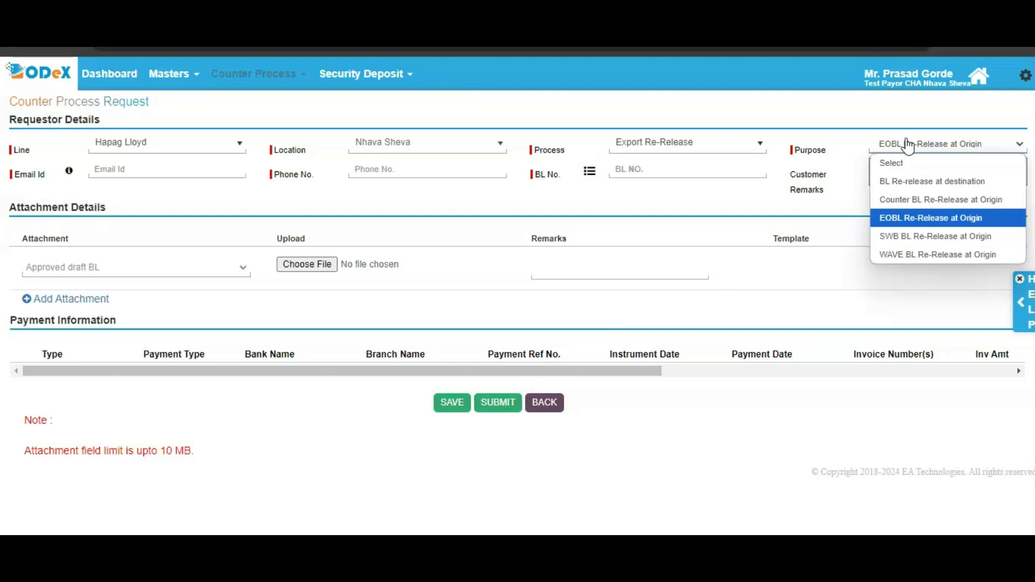
{"action": "left_click", "coordinate": [911, 244]}
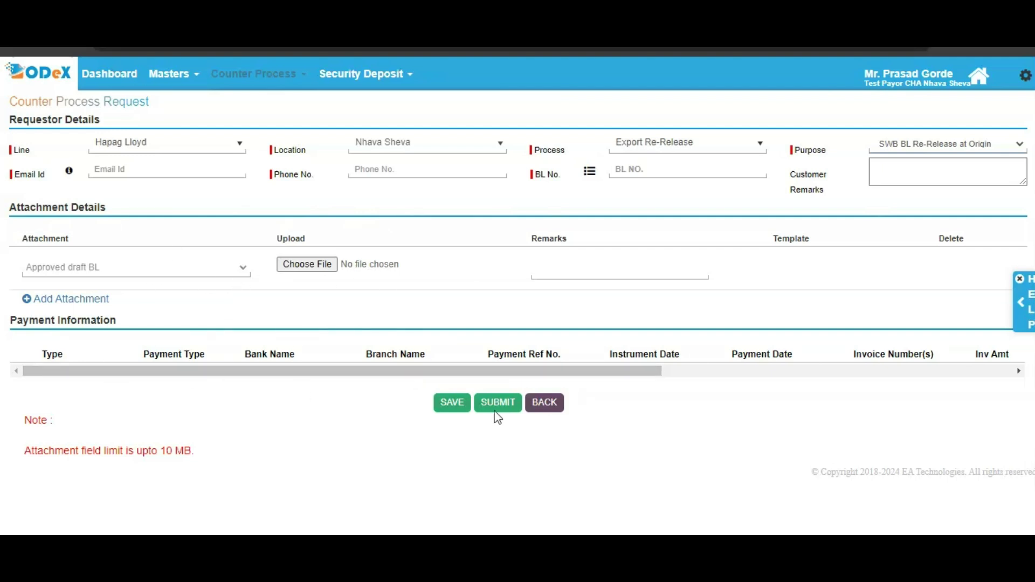
{"action": "left_click", "coordinate": [952, 147]}
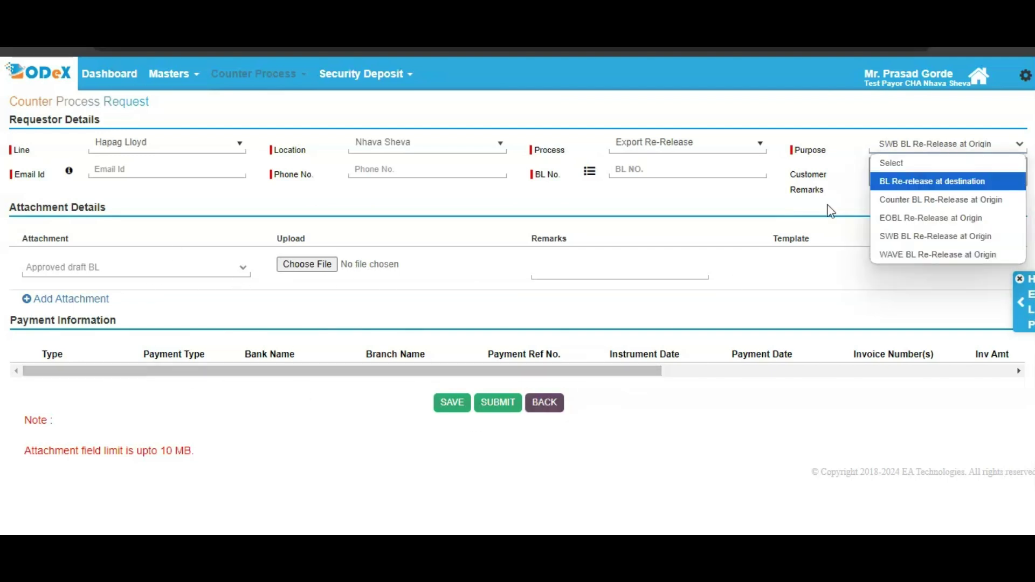
{"action": "left_click", "coordinate": [880, 255]}
{"action": "left_click", "coordinate": [190, 175]}
Step: Enter the contact e-mail address, returning to correct it after reaching the phone field
{"action": "left_click", "coordinate": [420, 171]}
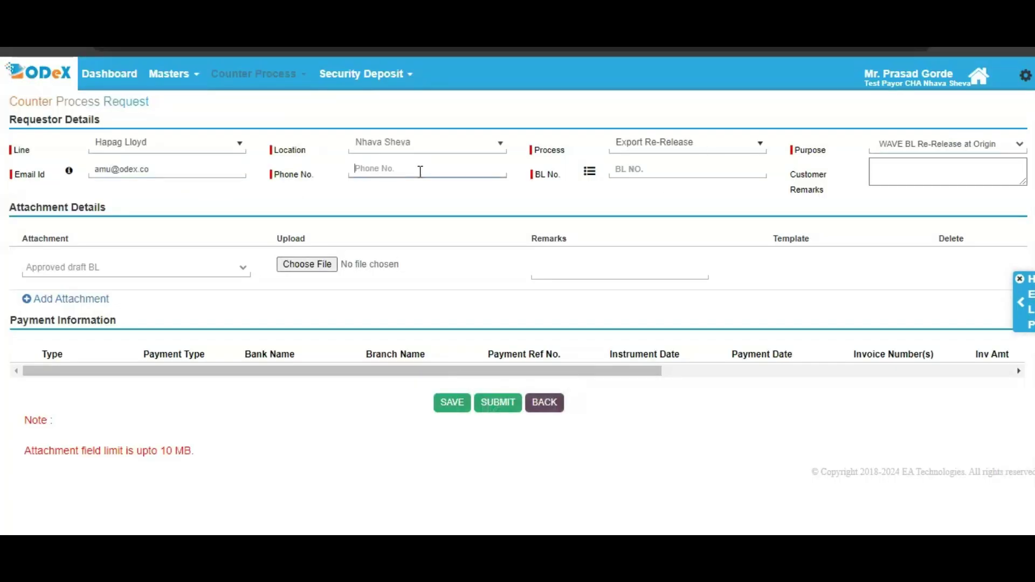
{"action": "left_click", "coordinate": [149, 169]}
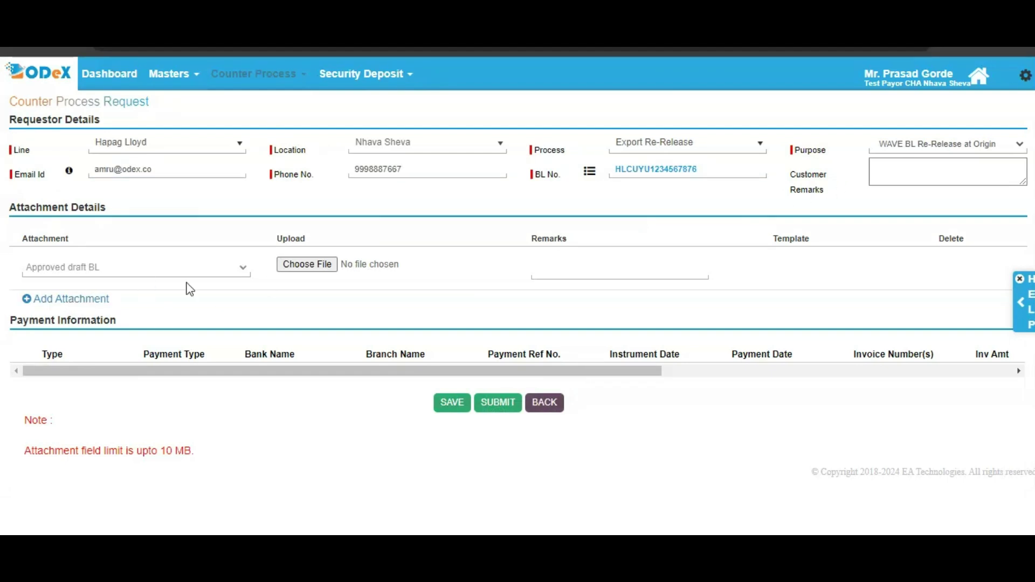
Step: Attach Dummy.docx as the approved draft BL and save the request as a draft
{"action": "left_click", "coordinate": [251, 293]}
{"action": "left_click", "coordinate": [381, 454]}
{"action": "left_click", "coordinate": [449, 406]}
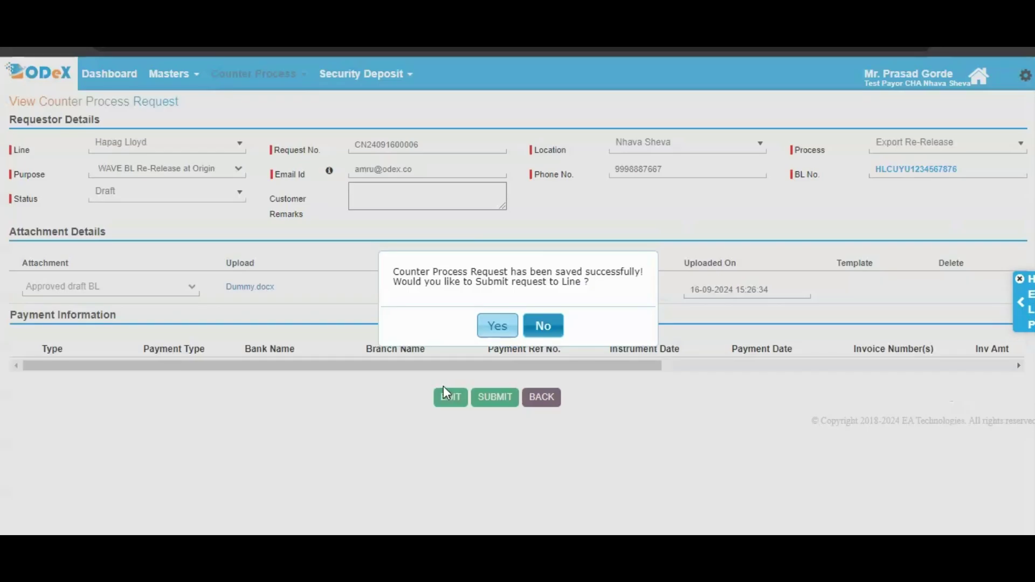
Step: Submit the saved re-release request to the line and dismiss the success message
{"action": "left_click", "coordinate": [507, 326]}
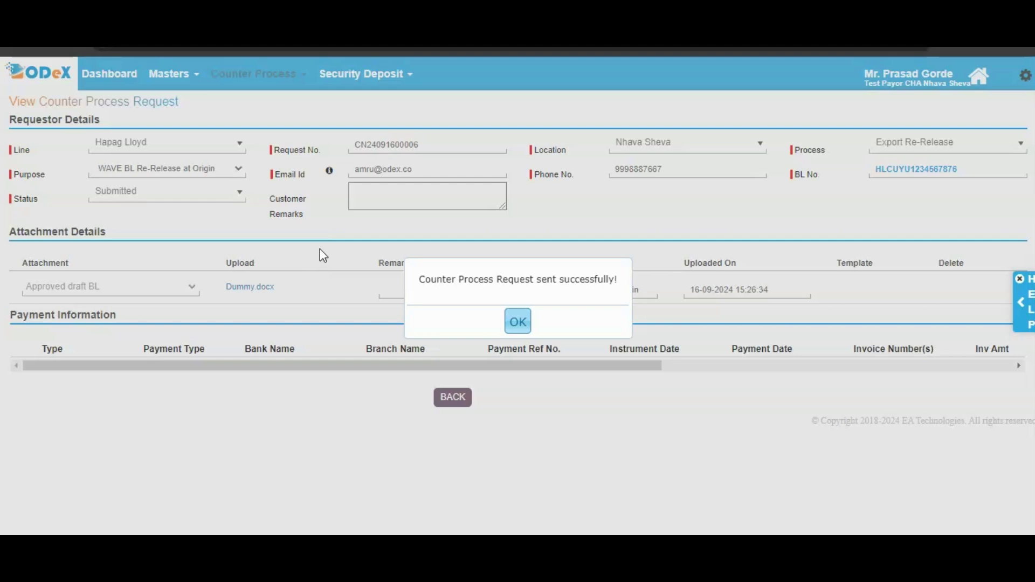
{"action": "left_click", "coordinate": [511, 323]}
Step: Search the Counter Process Dashboard by the pasted BL number
{"action": "left_click", "coordinate": [250, 76]}
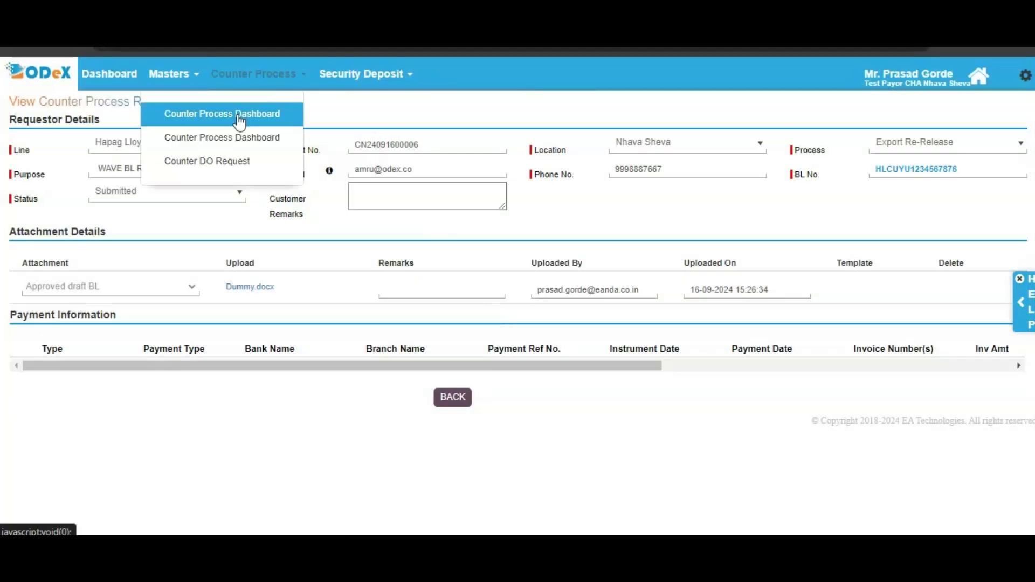
{"action": "left_click", "coordinate": [241, 116]}
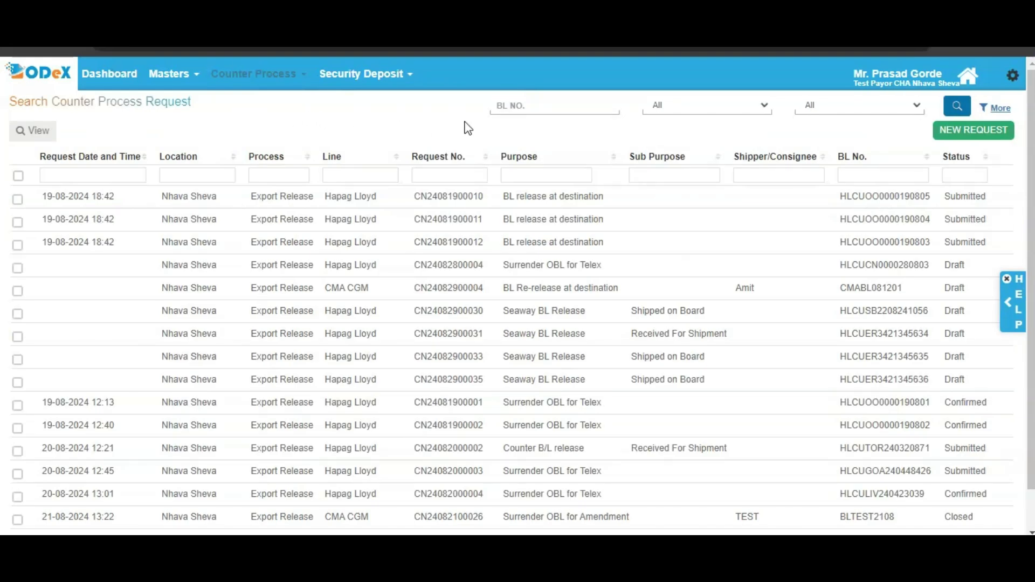
{"action": "left_click", "coordinate": [549, 105]}
{"action": "key", "text": "ctrl+v"}
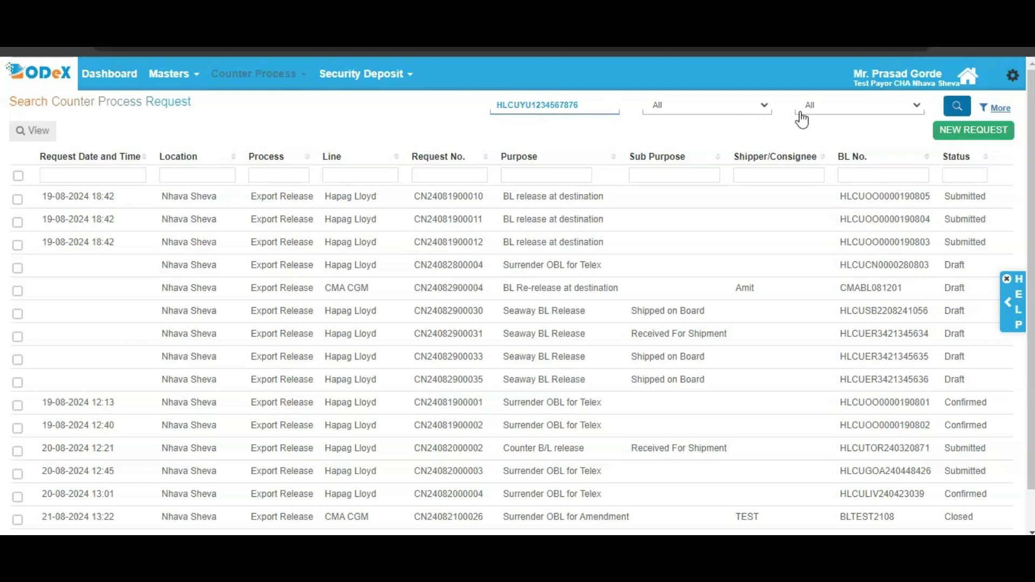
{"action": "left_click", "coordinate": [947, 101]}
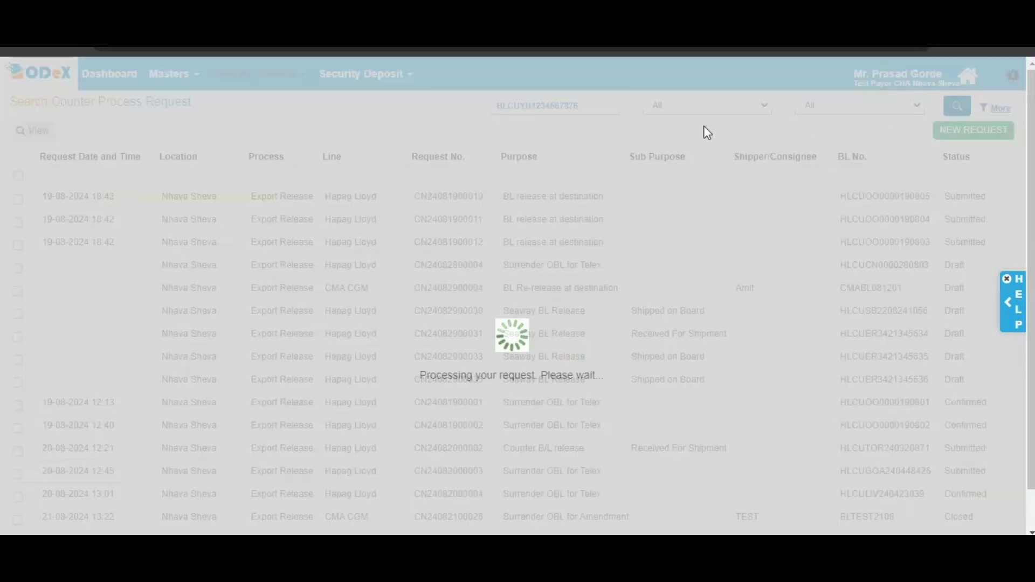